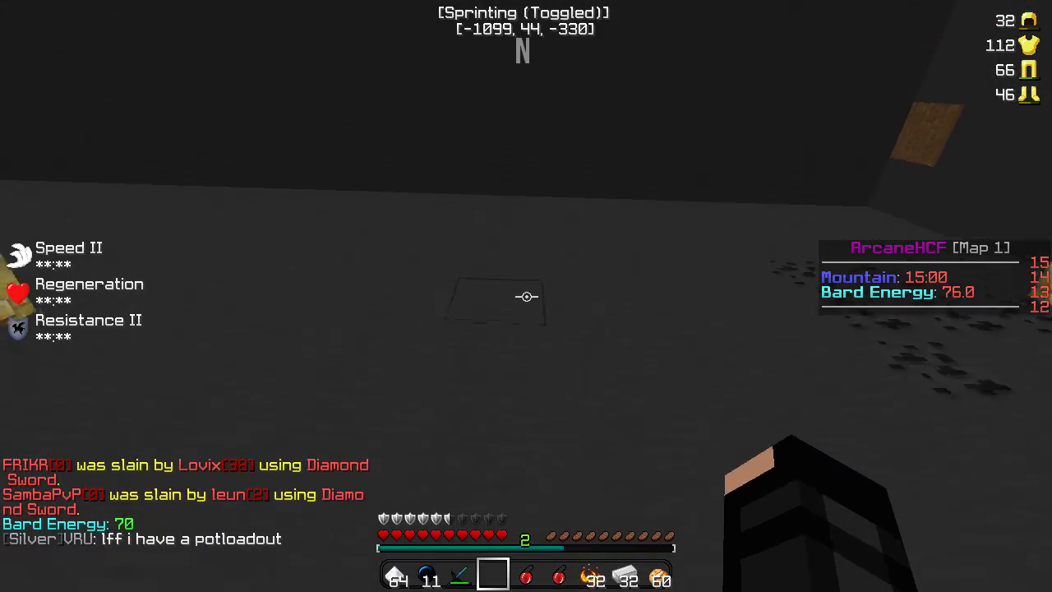
{"action": "key", "text": "s"}
{"action": "key", "text": "F5"}
{"action": "key", "text": "F5"}
{"action": "key", "text": "F5"}
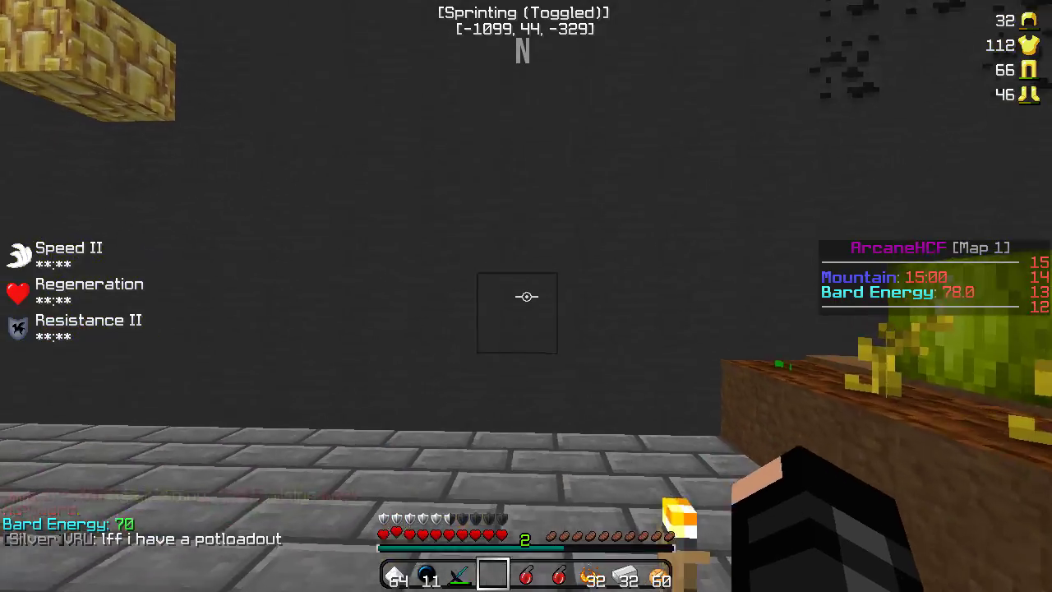
{"action": "key", "text": "w"}
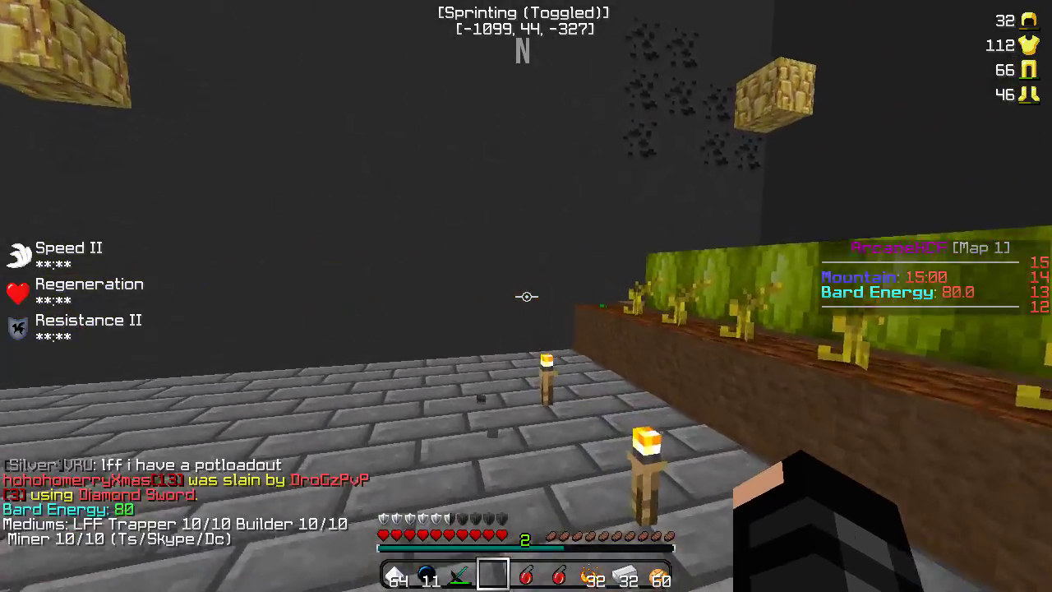
{"action": "key", "text": "s"}
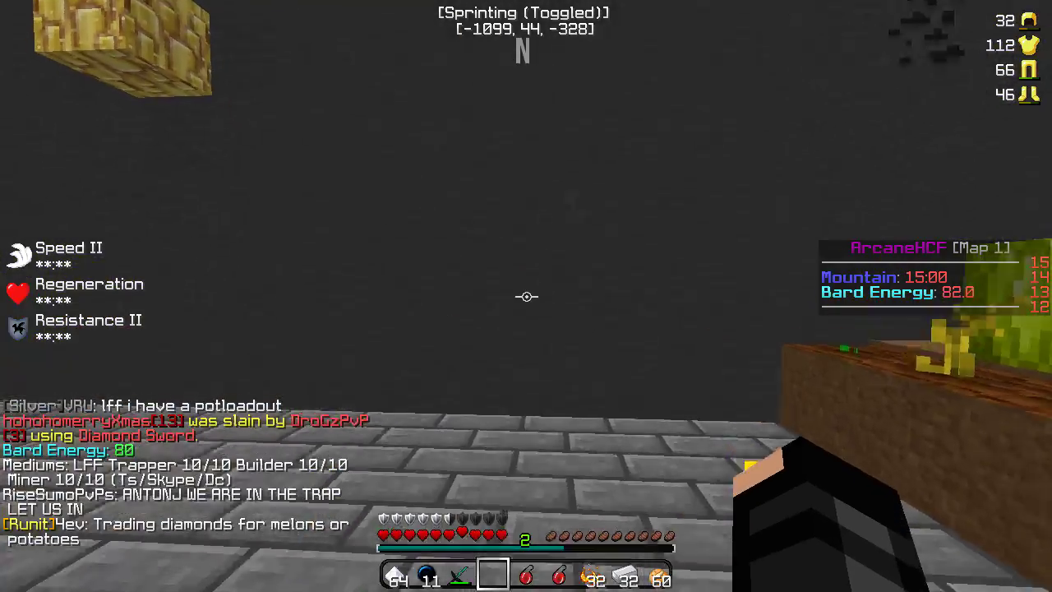
{"action": "key", "text": "w"}
{"action": "key", "text": "s"}
{"action": "key", "text": "w"}
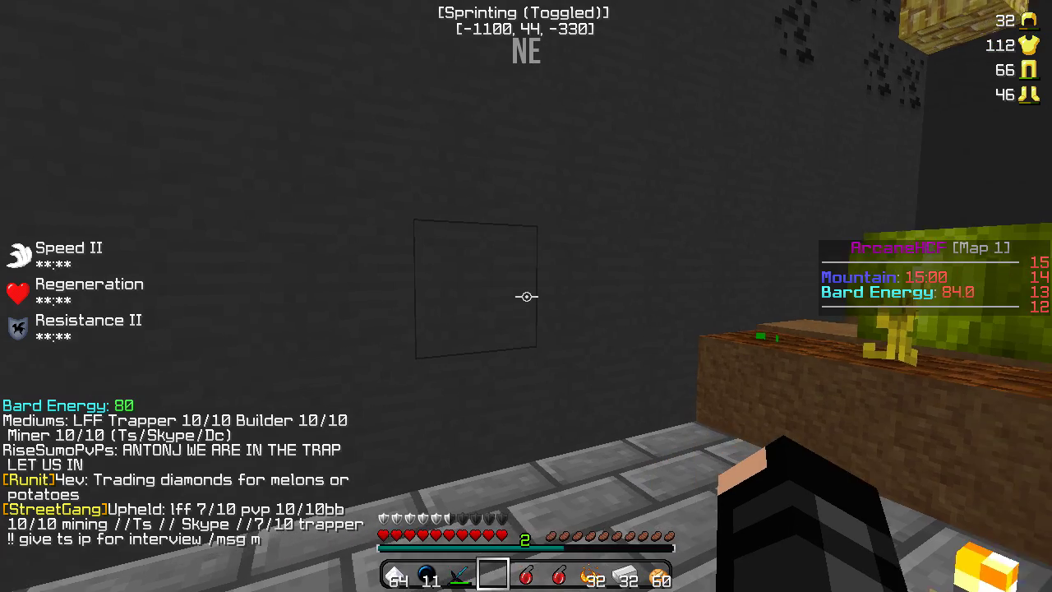
{"action": "left_click", "coordinate": [526, 296]}
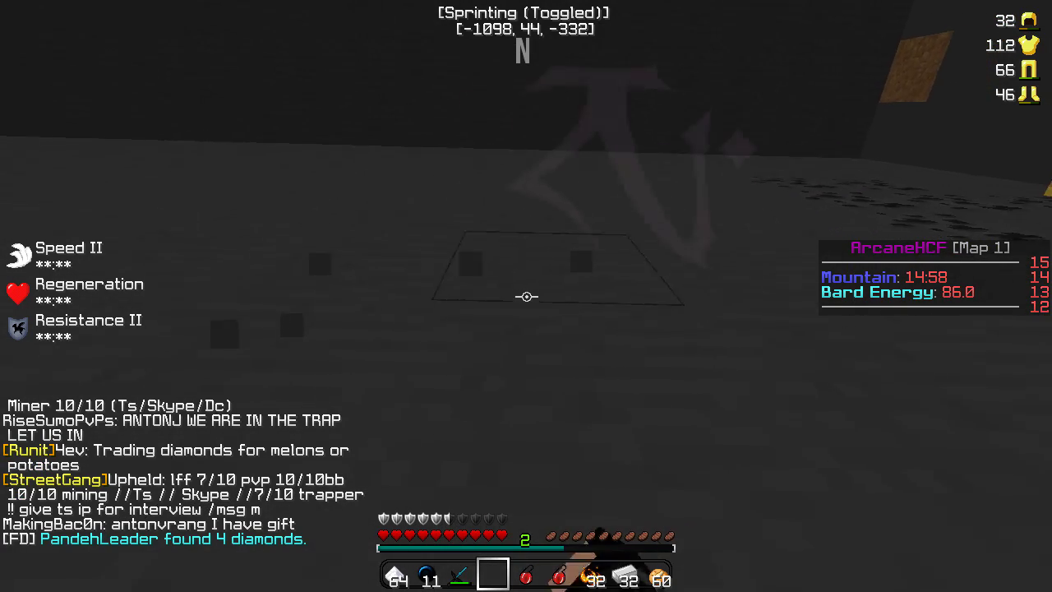
{"action": "key", "text": "Escape"}
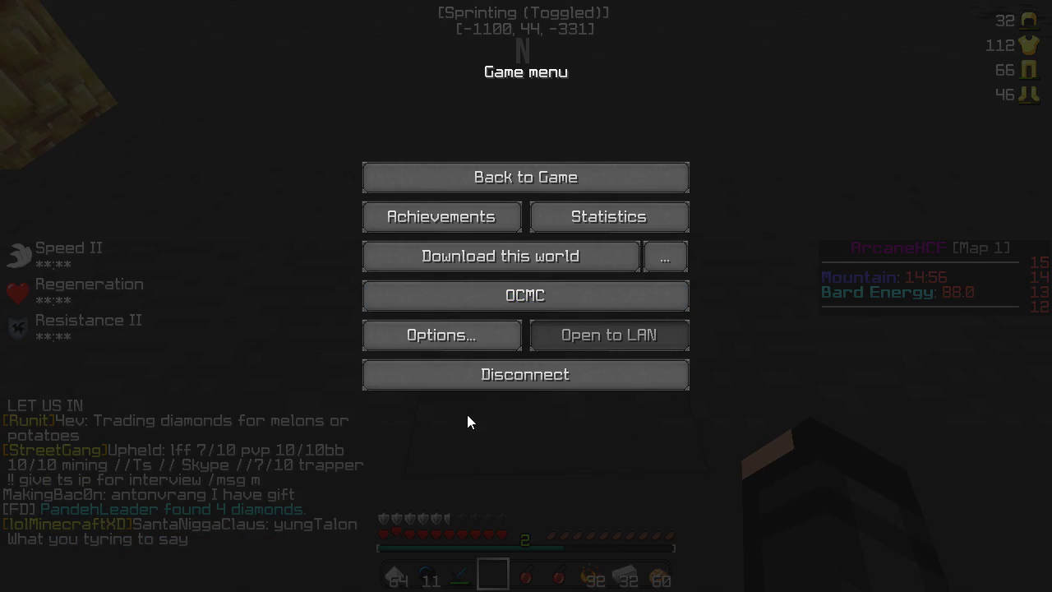
{"action": "key", "text": "Escape"}
{"action": "key", "text": "t"}
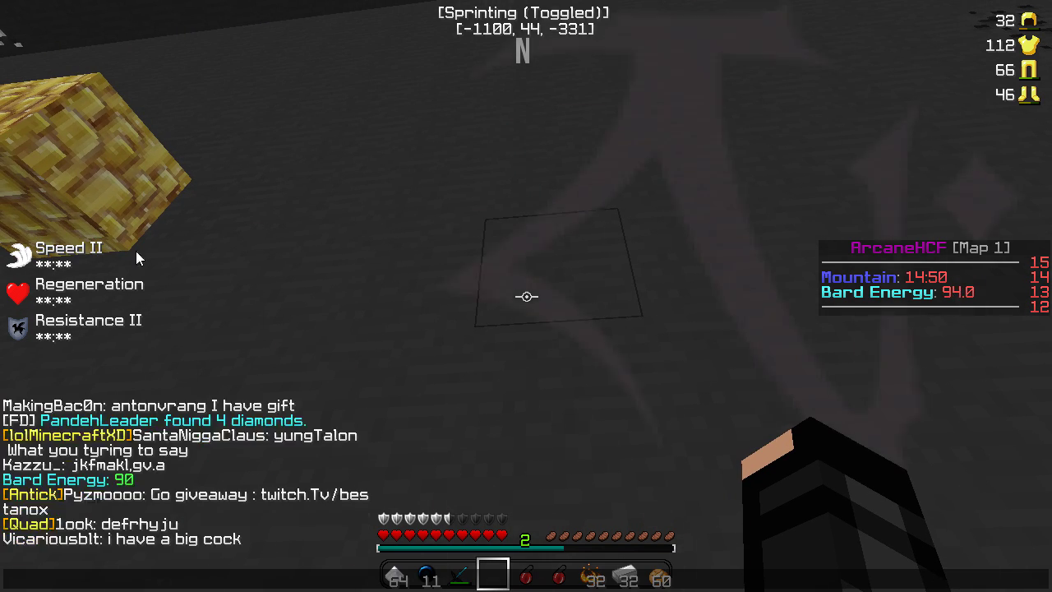
{"action": "key", "text": "Escape"}
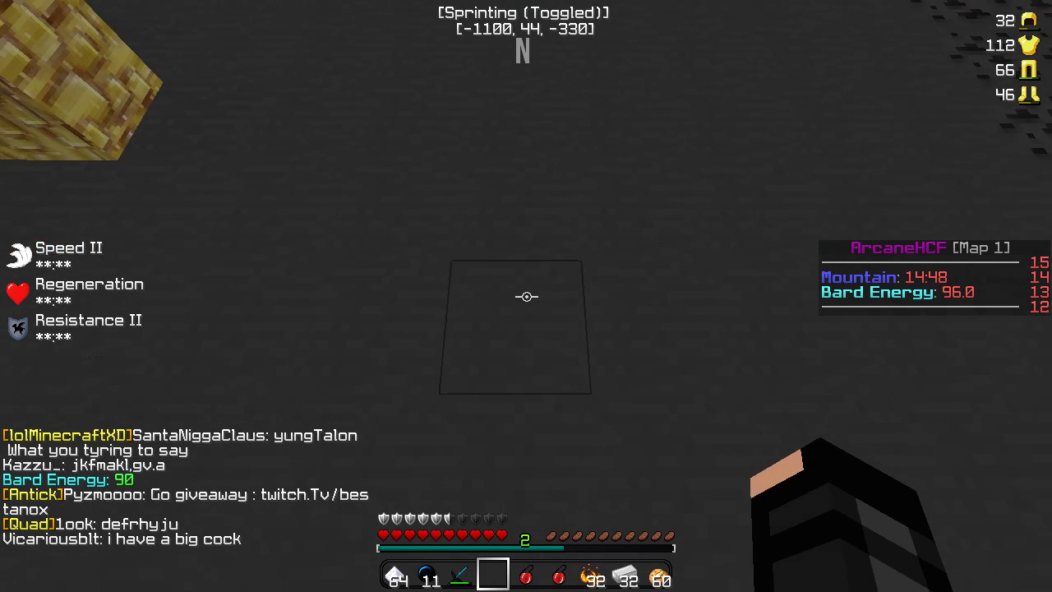
Open the OCMC display layout, try moving the Potion Effects display around, and return it to its original place
{"action": "key", "text": "Escape"}
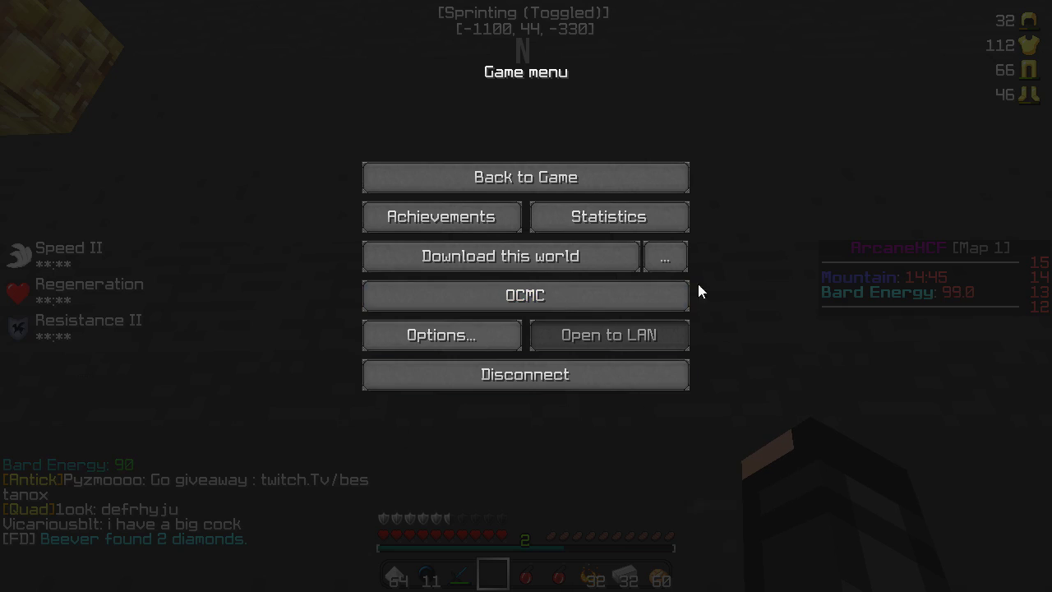
{"action": "left_click", "coordinate": [607, 297]}
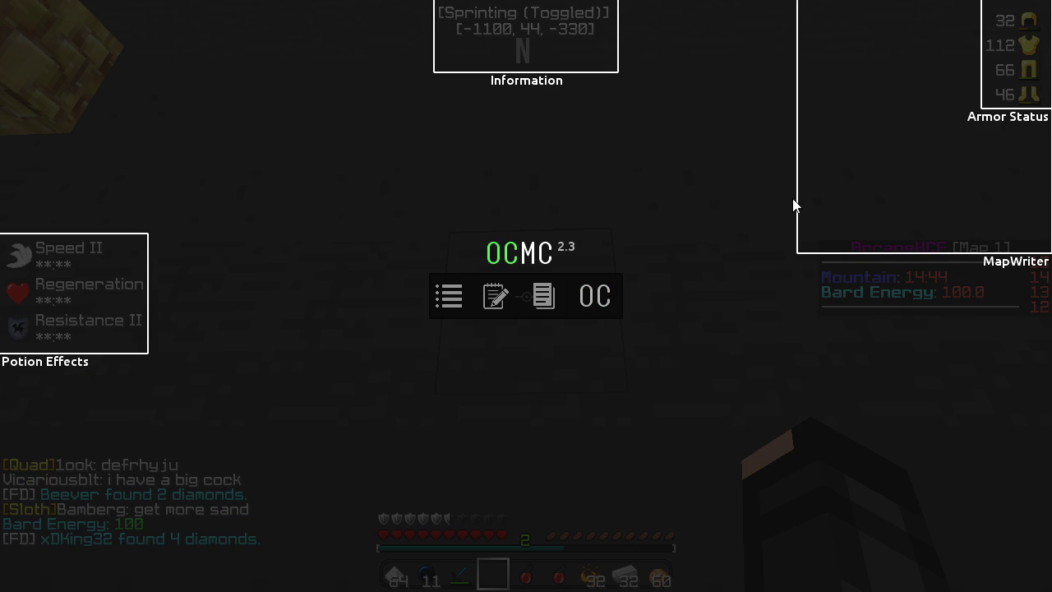
{"action": "left_click_drag", "start_coordinate": [98, 311], "coordinate": [211, 482]}
{"action": "left_click_drag", "start_coordinate": [161, 369], "coordinate": [318, 441]}
{"action": "left_click_drag", "start_coordinate": [181, 511], "coordinate": [94, 313]}
{"action": "key", "text": "Escape"}
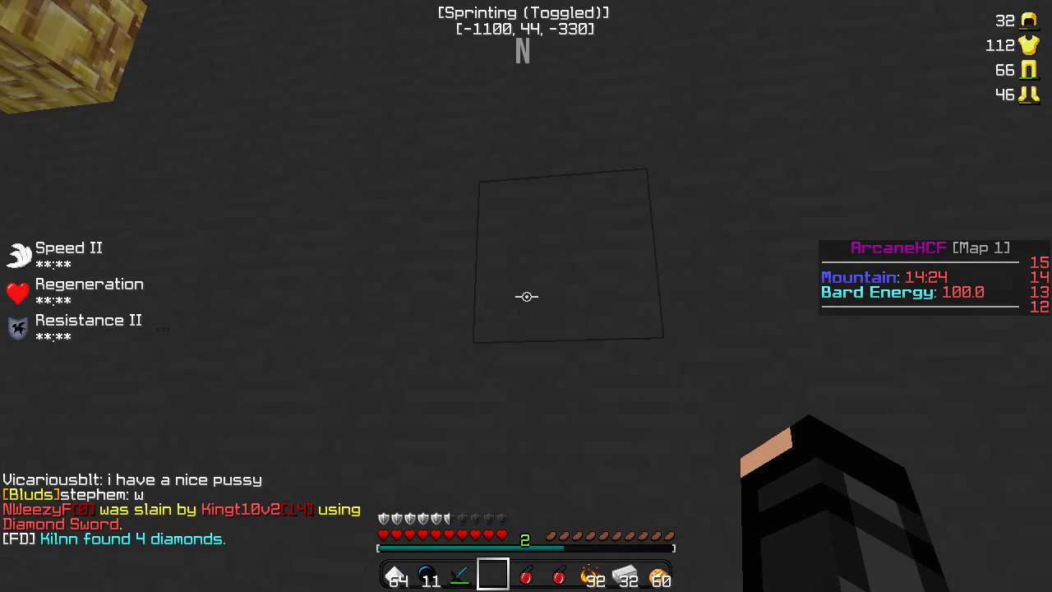
Open the OCMC module list, examine the EnhancedFPS options, and collapse that module's settings
{"action": "key", "text": "Escape"}
{"action": "left_click", "coordinate": [457, 299]}
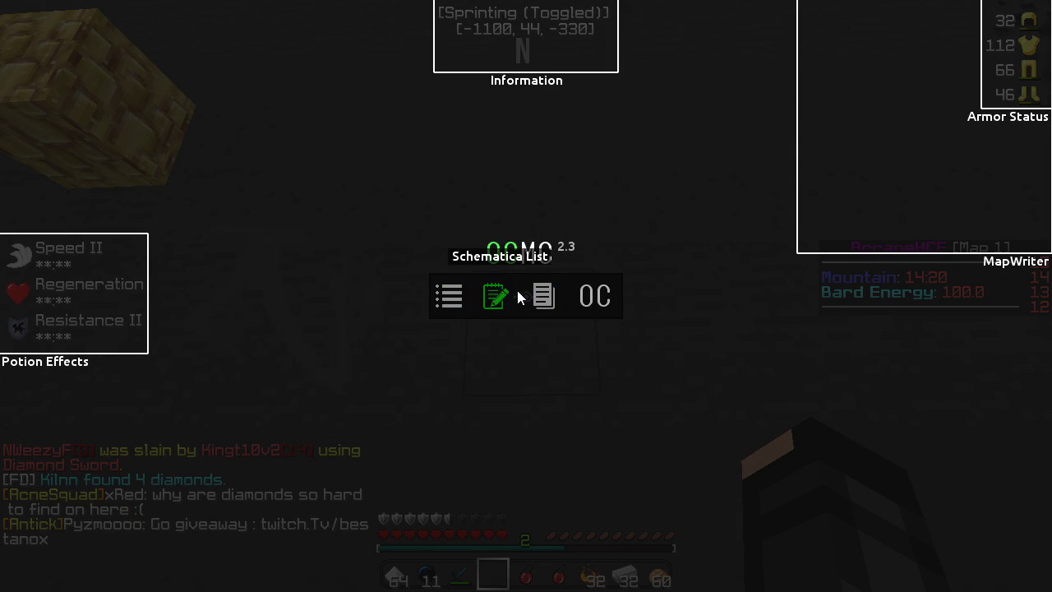
{"action": "left_click", "coordinate": [438, 293]}
{"action": "left_click", "coordinate": [807, 225]}
{"action": "left_click_drag", "start_coordinate": [826, 199], "coordinate": [817, 361]}
{"action": "left_click_drag", "start_coordinate": [881, 271], "coordinate": [873, 100]}
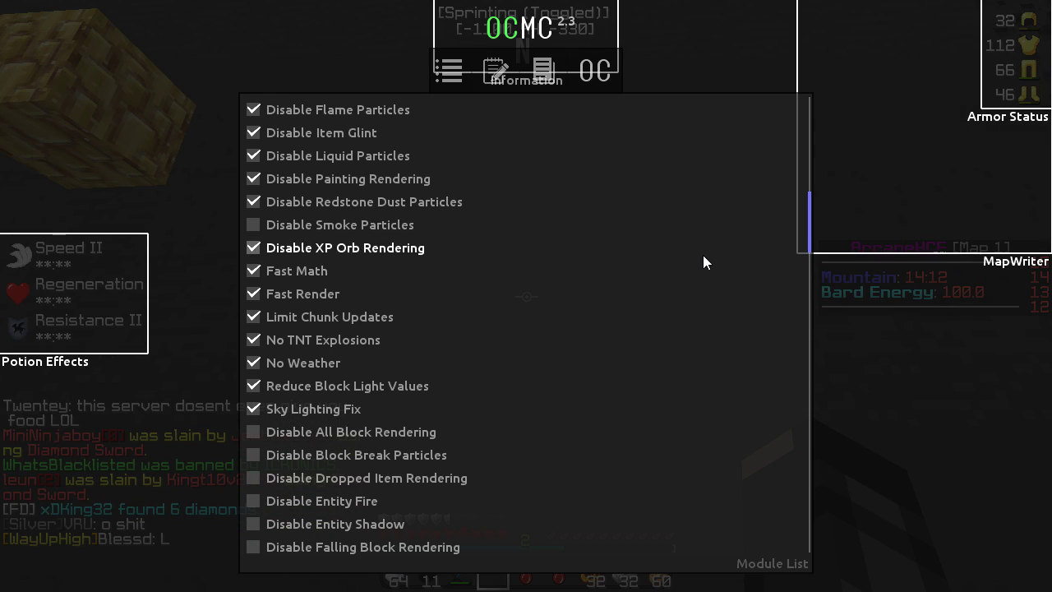
{"action": "scroll", "coordinate": [674, 268], "scroll_direction": "up", "scroll_amount": 5}
{"action": "left_click", "coordinate": [250, 245]}
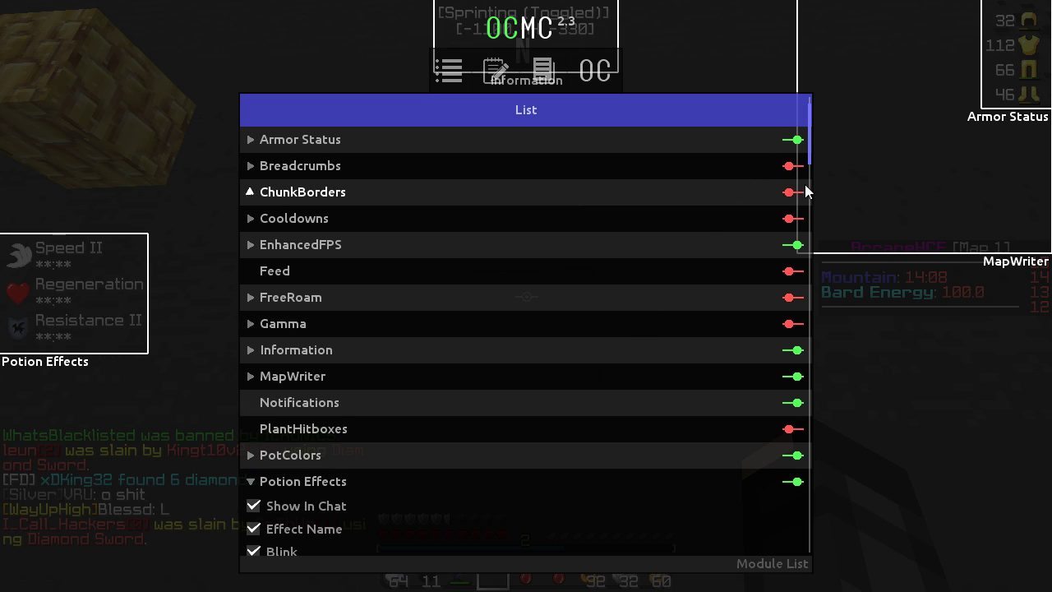
Switch the Armor Status module off and back on, and briefly expand and collapse the PotColors settings
{"action": "left_click", "coordinate": [791, 143]}
{"action": "left_click", "coordinate": [793, 144]}
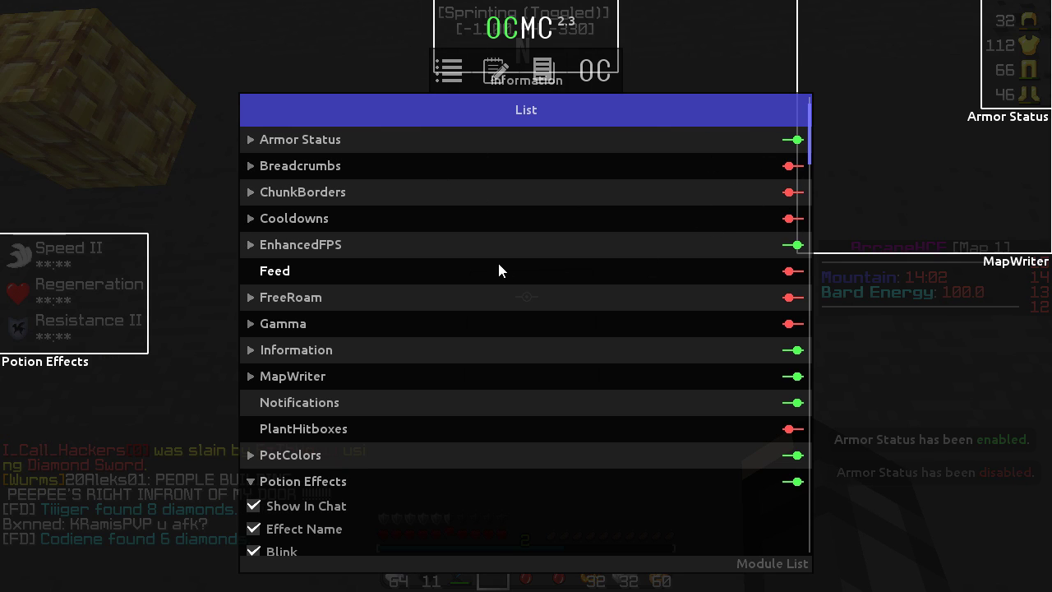
{"action": "left_click", "coordinate": [249, 458]}
{"action": "left_click", "coordinate": [250, 457]}
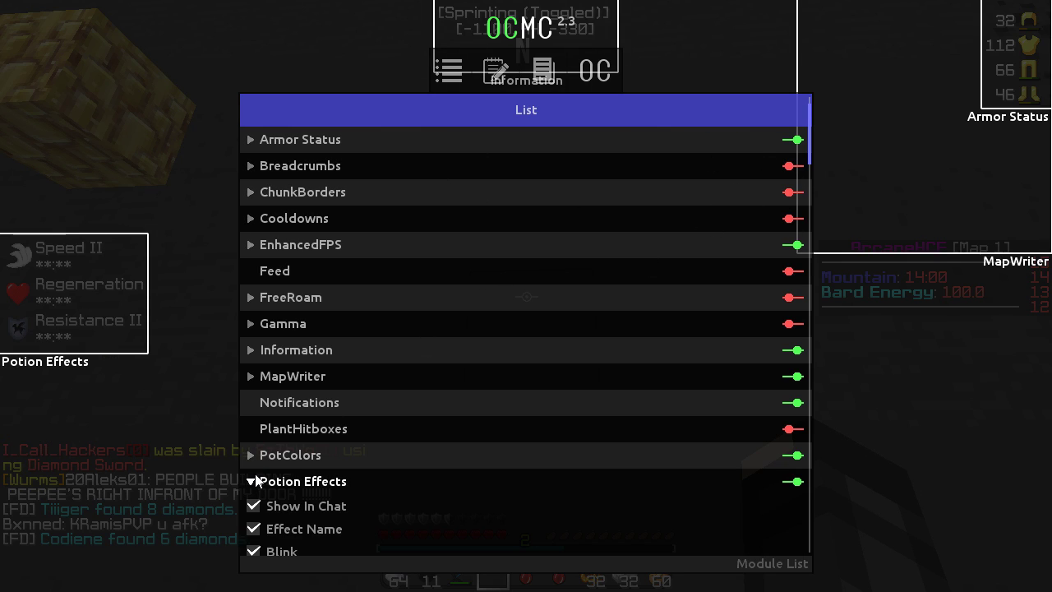
Collapse the Potion Effects and ScreenUploader settings in the module list and return to the game
{"action": "left_click", "coordinate": [250, 480]}
{"action": "scroll", "coordinate": [461, 411], "scroll_direction": "down", "scroll_amount": 1}
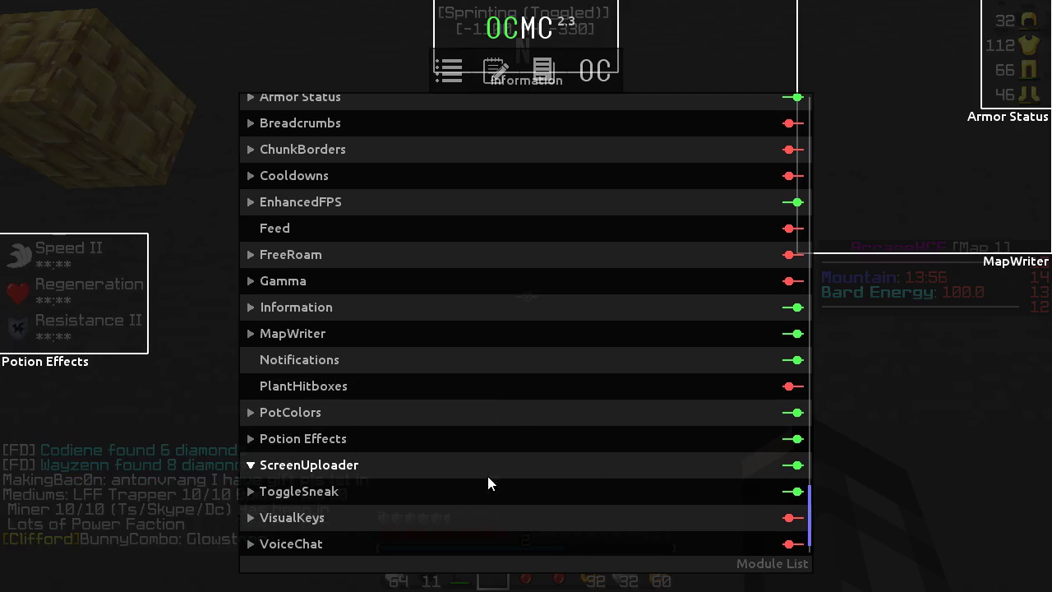
{"action": "key", "text": "Escape"}
{"action": "key", "text": "a"}
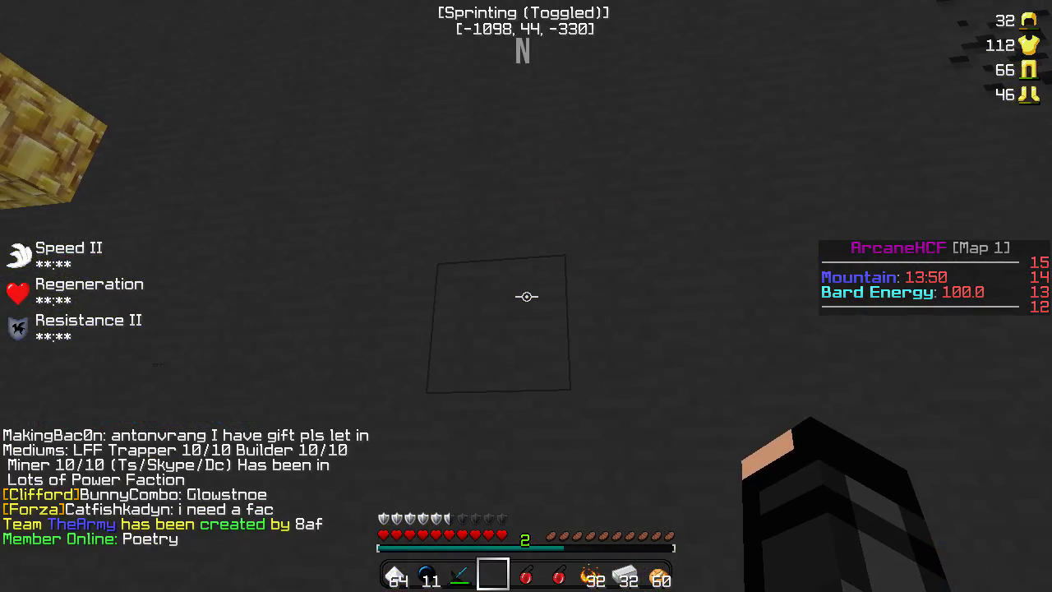
Take a game screenshot with the chat open so that OCMC uploads it and posts a link
{"action": "key", "text": "t"}
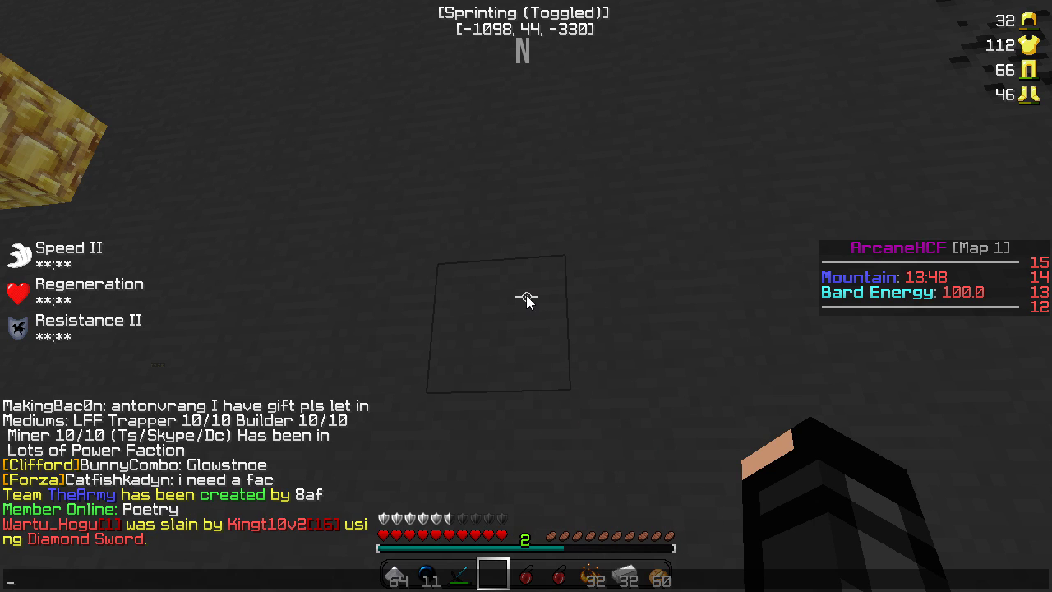
{"action": "key", "text": "F2"}
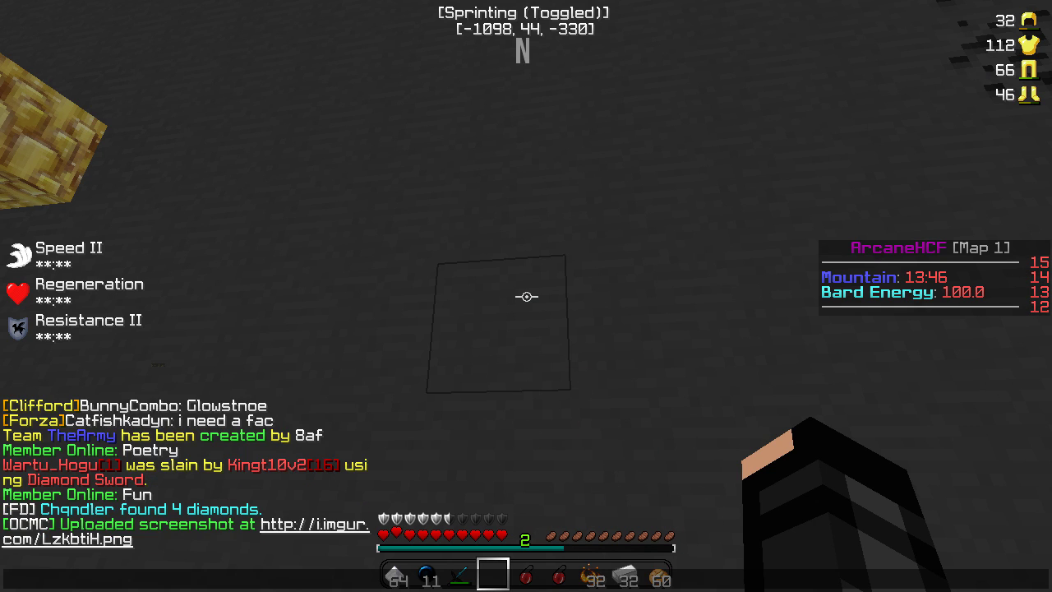
{"action": "key", "text": "Escape"}
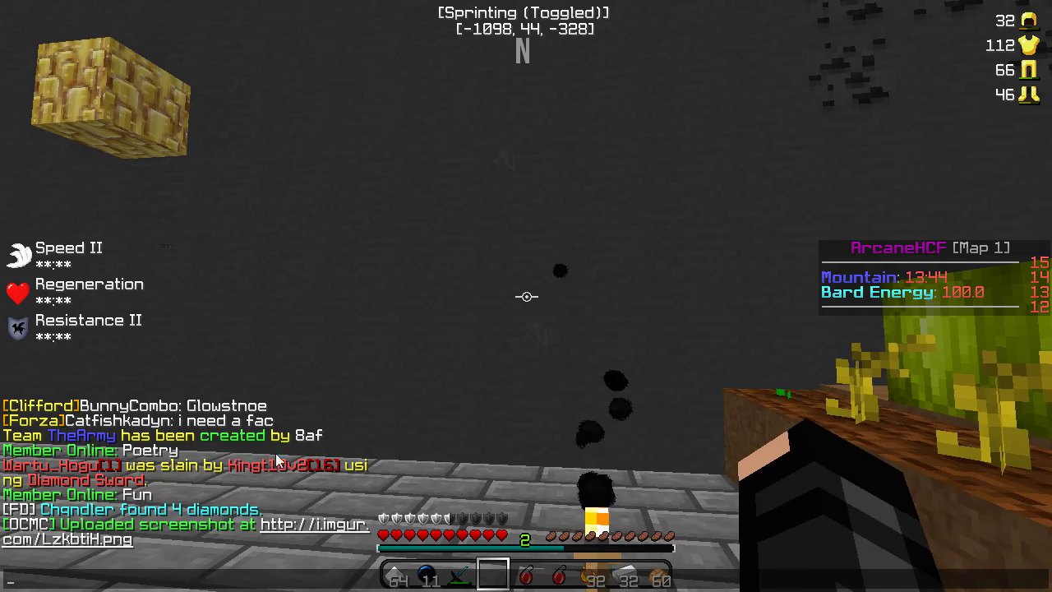
{"action": "key", "text": "w"}
{"action": "key", "text": "s"}
{"action": "key", "text": "t"}
{"action": "key", "text": "Escape"}
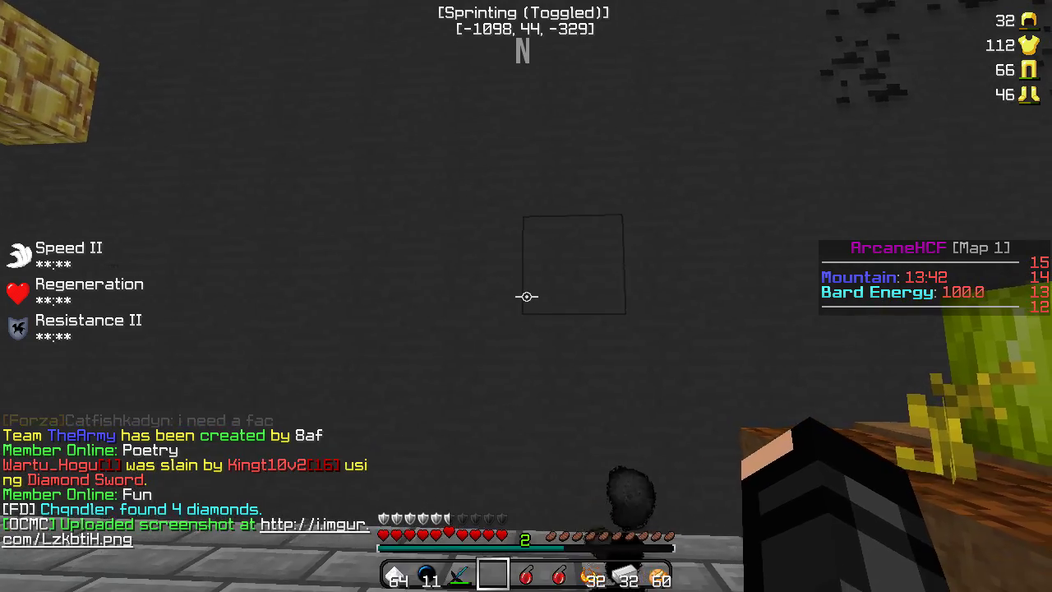
{"action": "key", "text": "w"}
{"action": "key", "text": "t"}
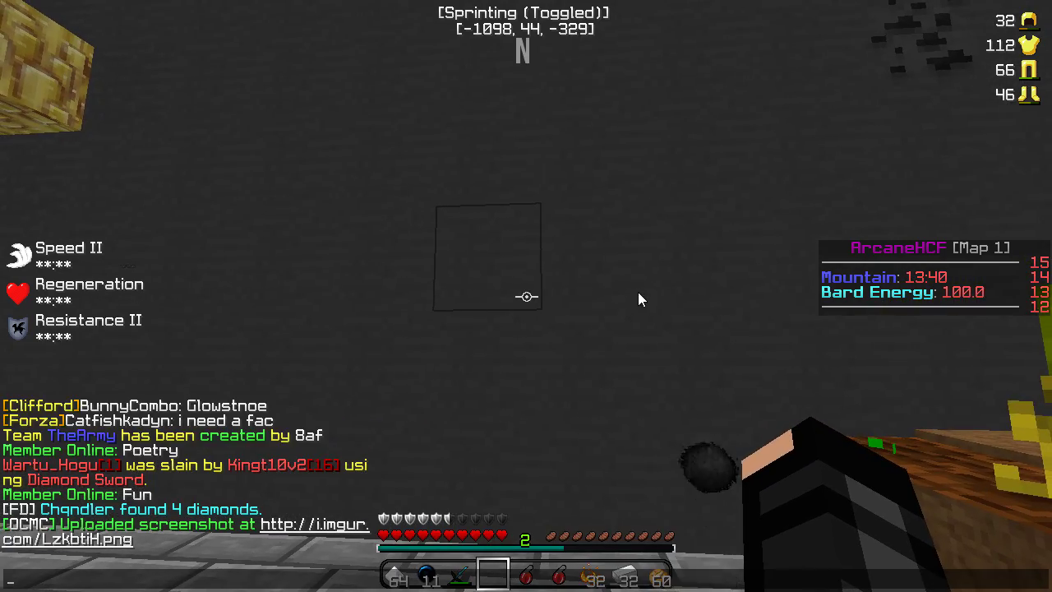
{"action": "key", "text": "Escape"}
{"action": "key", "text": "w"}
{"action": "key", "text": "s"}
{"action": "key", "text": "w"}
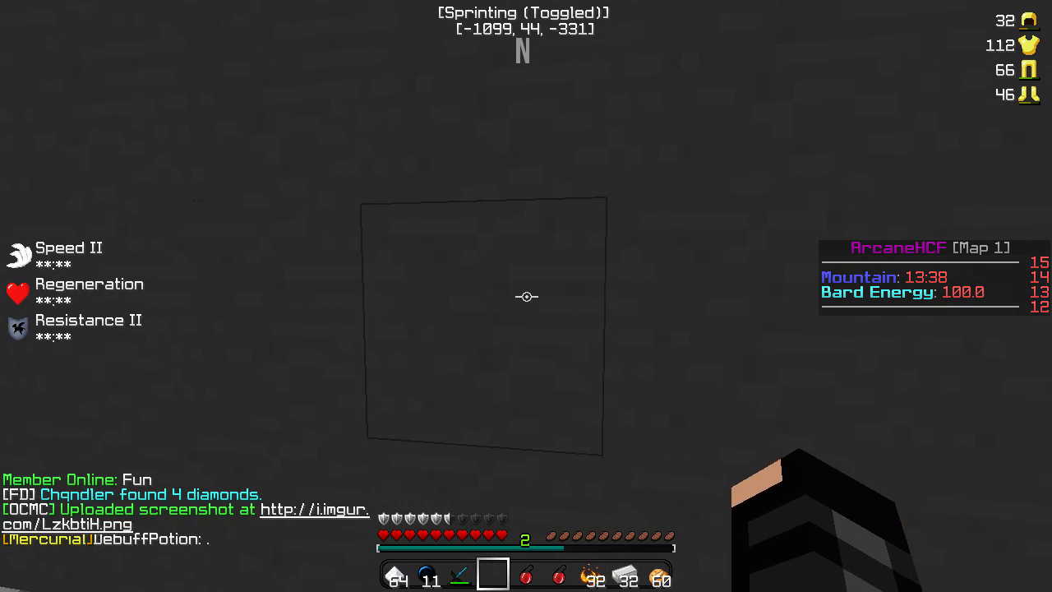
Reopen the OCMC module list, review the Armor Status options, collapse them, and return to the game
{"action": "key", "text": "Escape"}
{"action": "left_click", "coordinate": [525, 295]}
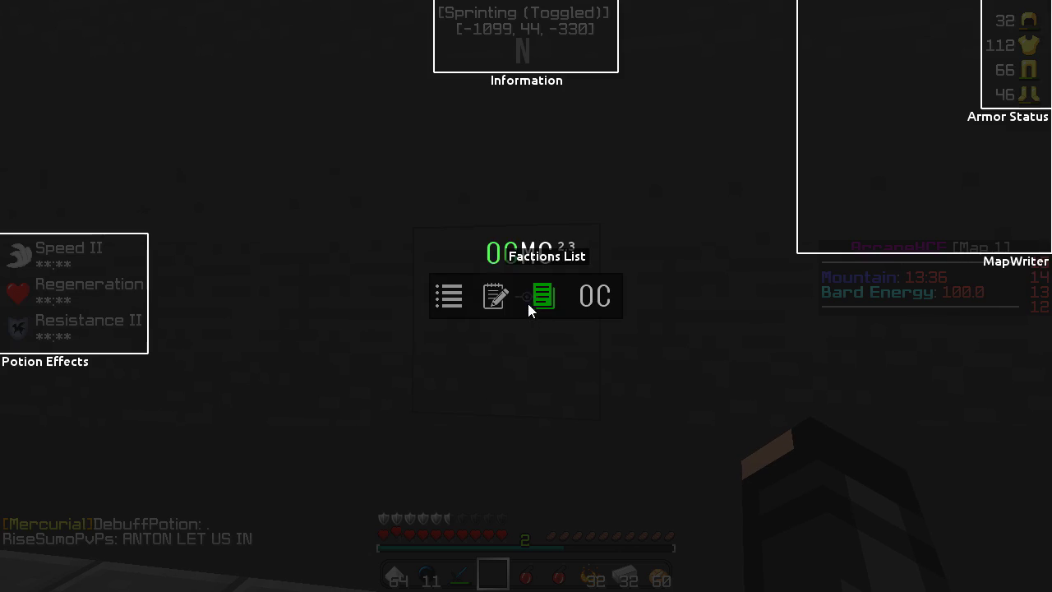
{"action": "left_click", "coordinate": [448, 300]}
{"action": "left_click", "coordinate": [511, 283]}
{"action": "left_click", "coordinate": [505, 193]}
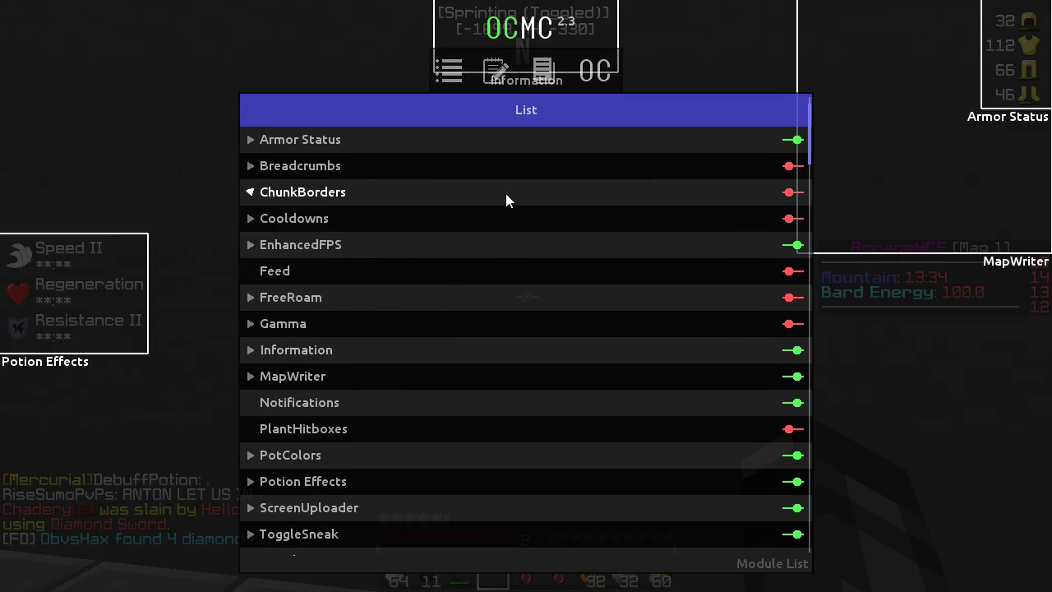
{"action": "left_click", "coordinate": [251, 140]}
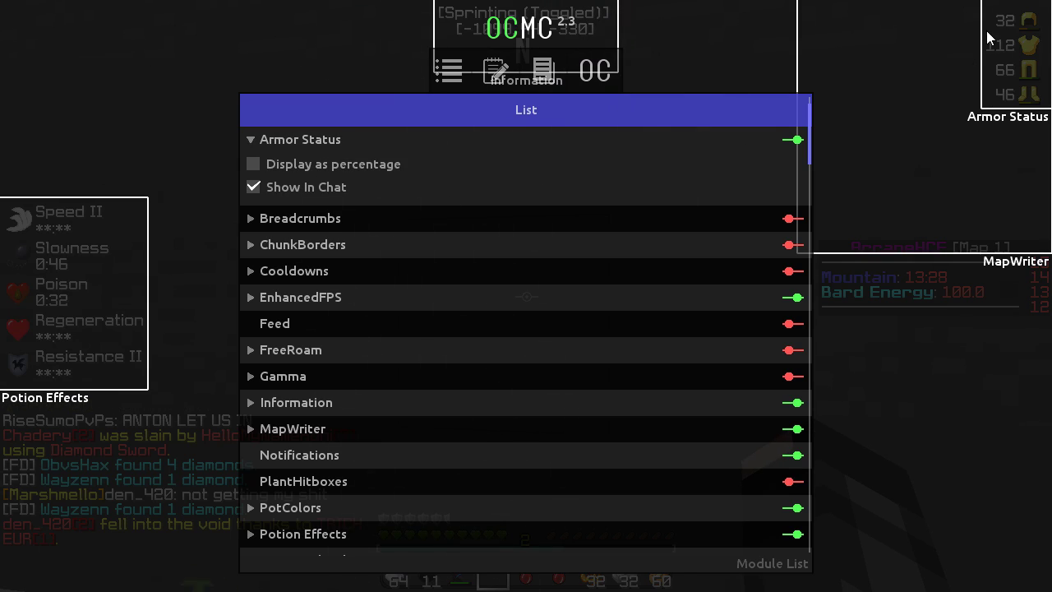
{"action": "left_click", "coordinate": [250, 140]}
{"action": "left_click", "coordinate": [250, 140]}
{"action": "left_click", "coordinate": [250, 140]}
{"action": "key", "text": "Escape"}
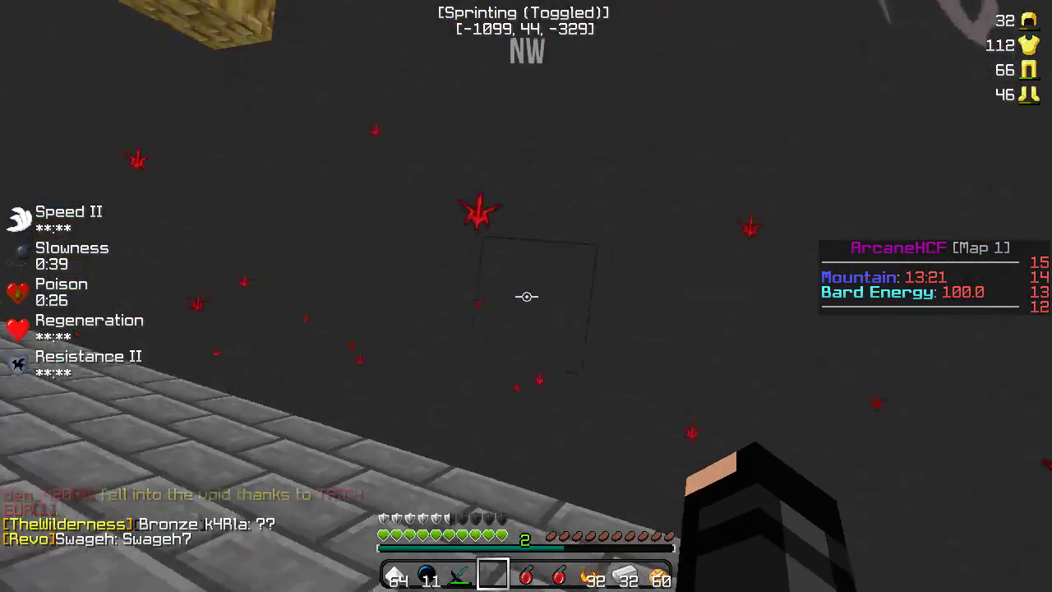
Reopen the OCMC module list, review the Breadcrumbs line and expiration settings, collapse them, and return to the game
{"action": "key", "text": "Escape"}
{"action": "left_click", "coordinate": [525, 295]}
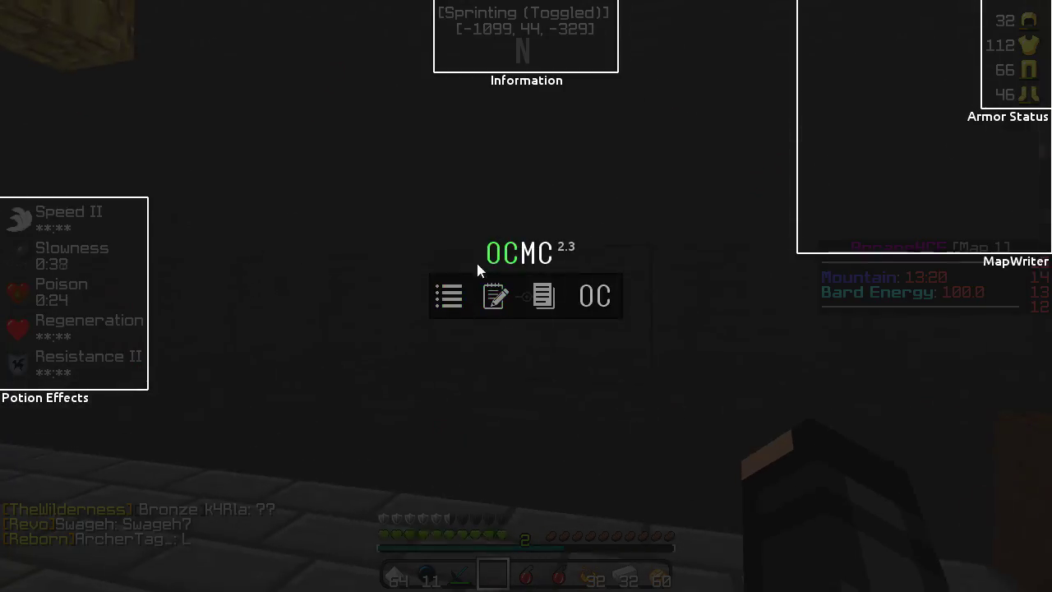
{"action": "left_click", "coordinate": [446, 227]}
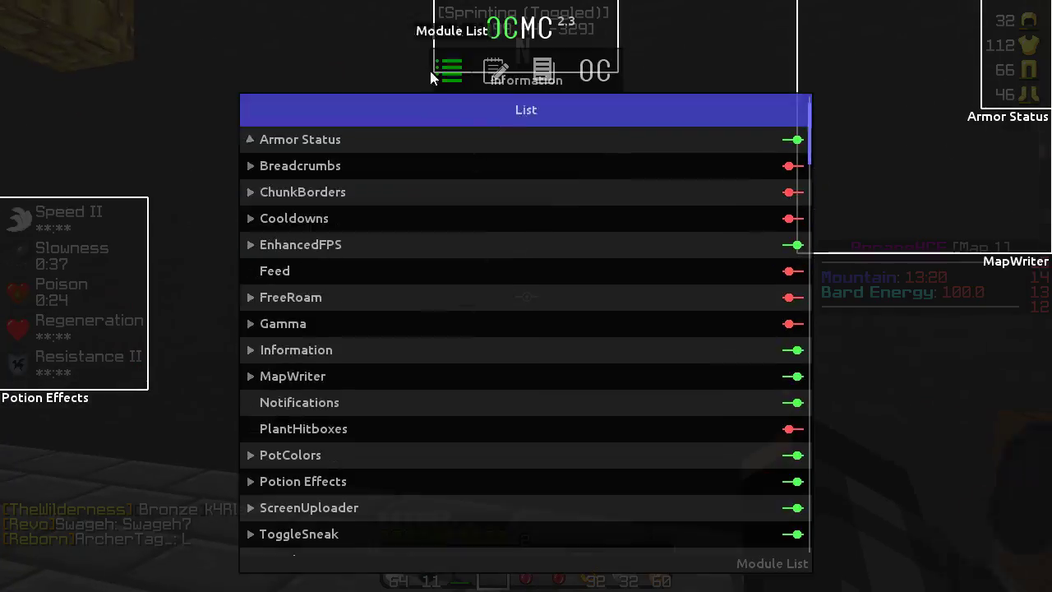
{"action": "left_click", "coordinate": [246, 168]}
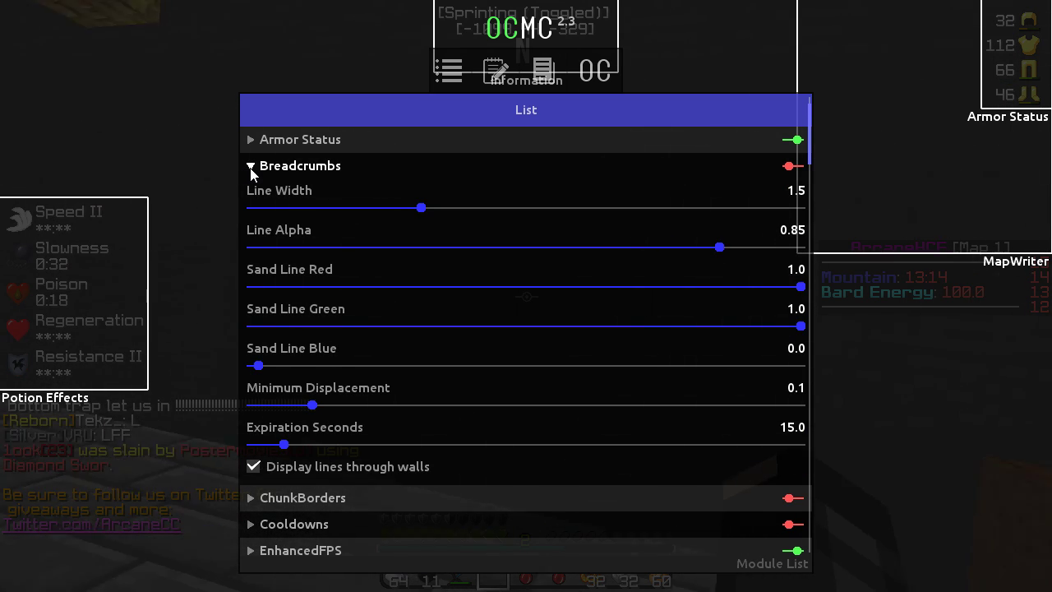
{"action": "left_click", "coordinate": [250, 167]}
{"action": "key", "text": "Escape"}
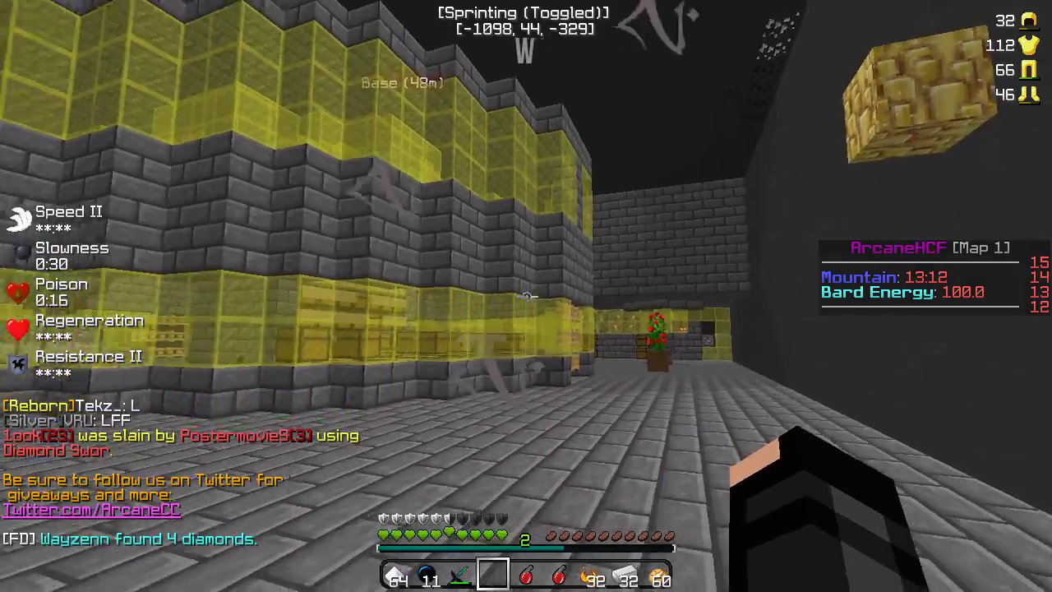
{"action": "key", "text": "w"}
{"action": "key", "text": "s"}
{"action": "key", "text": "w"}
{"action": "key", "text": "s"}
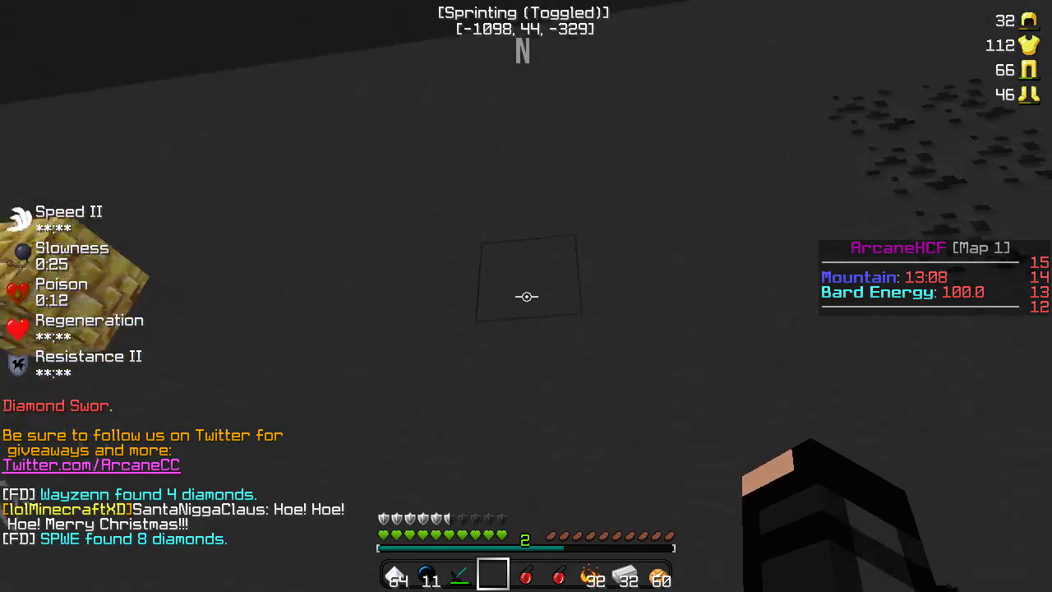
Get a milk bucket into the empty selected hotbar slot
{"action": "key", "text": "s"}
{"action": "key", "text": "a"}
{"action": "key", "text": "w"}
{"action": "key", "text": "d"}
{"action": "left_click", "coordinate": [525, 296]}
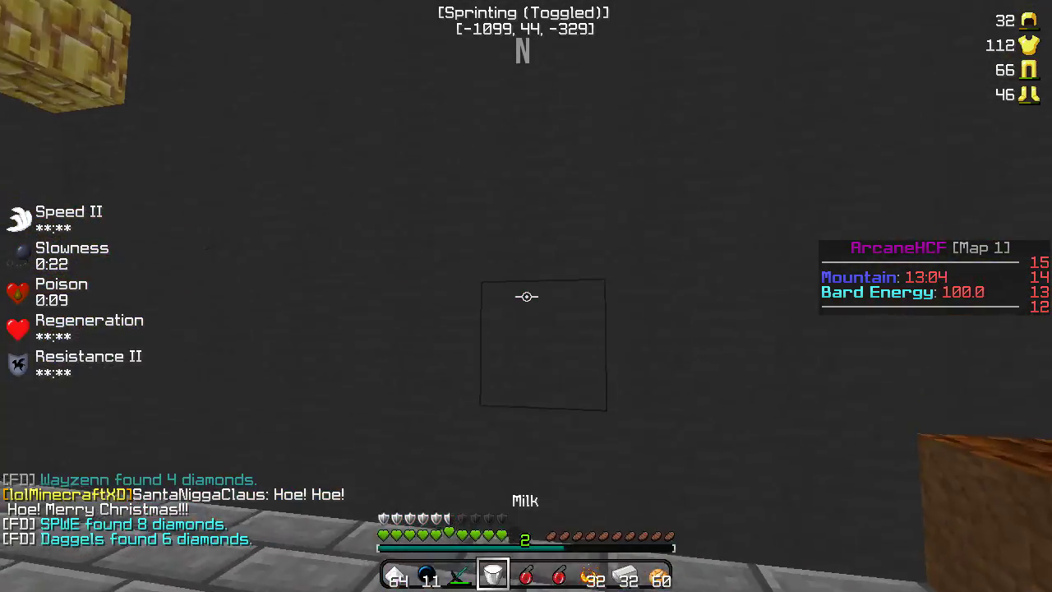
{"action": "key", "text": "Escape"}
{"action": "left_click", "coordinate": [484, 330]}
{"action": "key", "text": "Escape"}
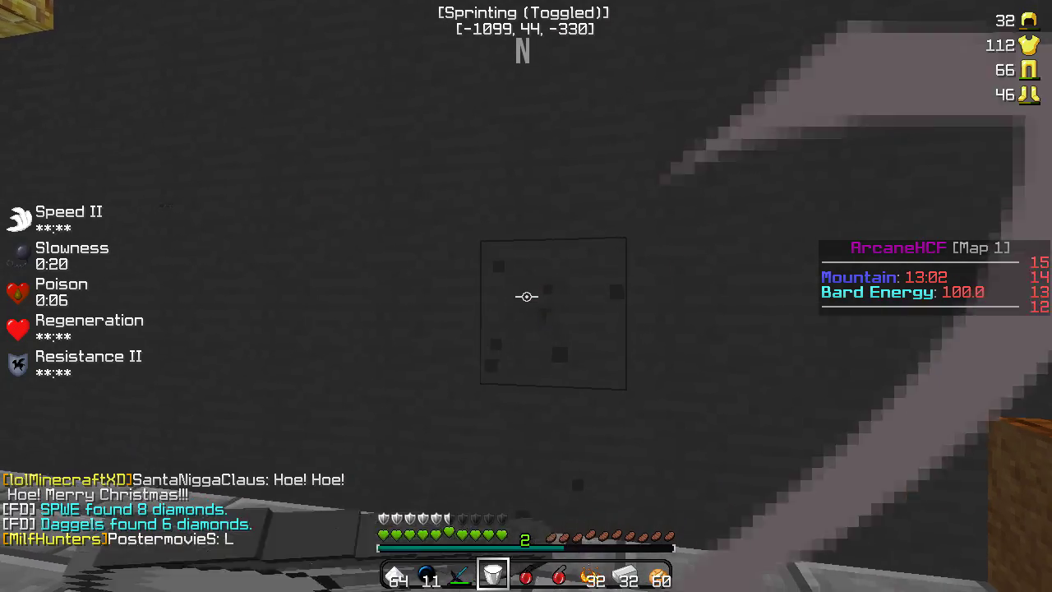
Drop the held bucket, open the OCMC module list, and review the ChunkBorders option before collapsing it
{"action": "key", "text": "q"}
{"action": "key", "text": "Escape"}
{"action": "left_click", "coordinate": [480, 300]}
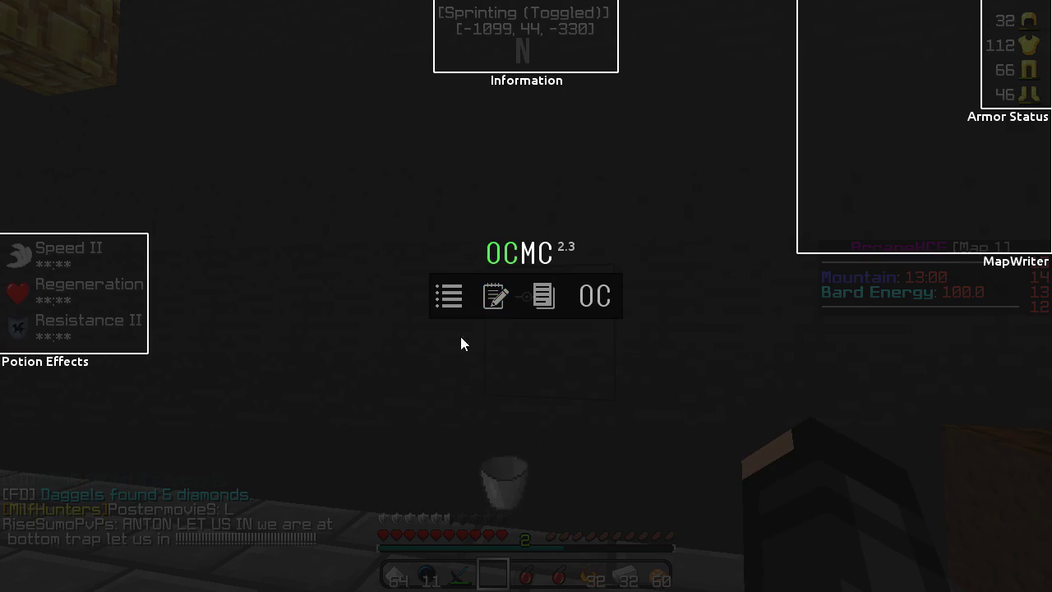
{"action": "left_click", "coordinate": [451, 321]}
{"action": "left_click", "coordinate": [250, 193]}
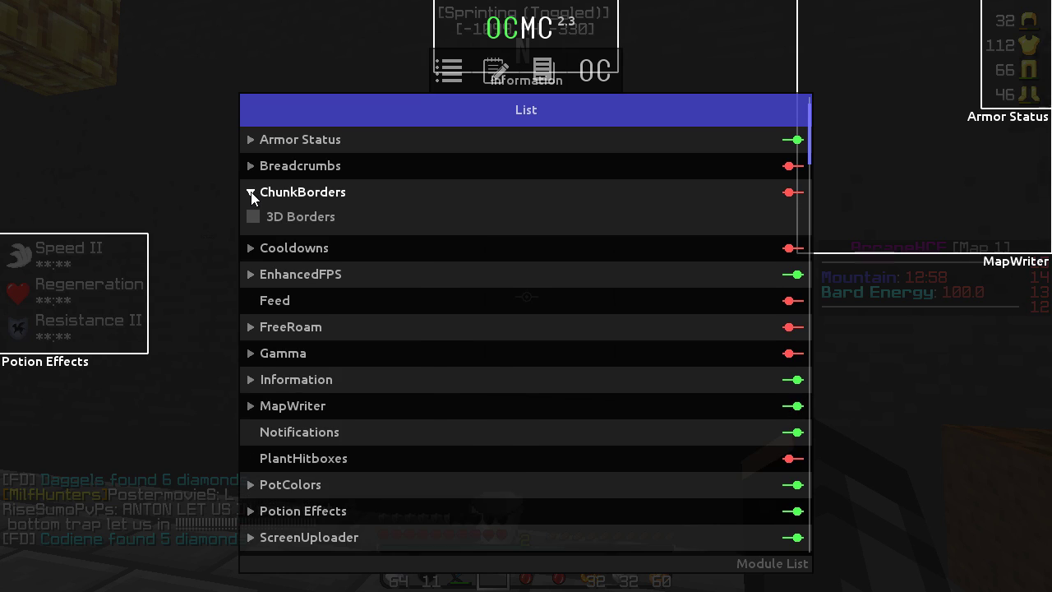
{"action": "left_click", "coordinate": [251, 193]}
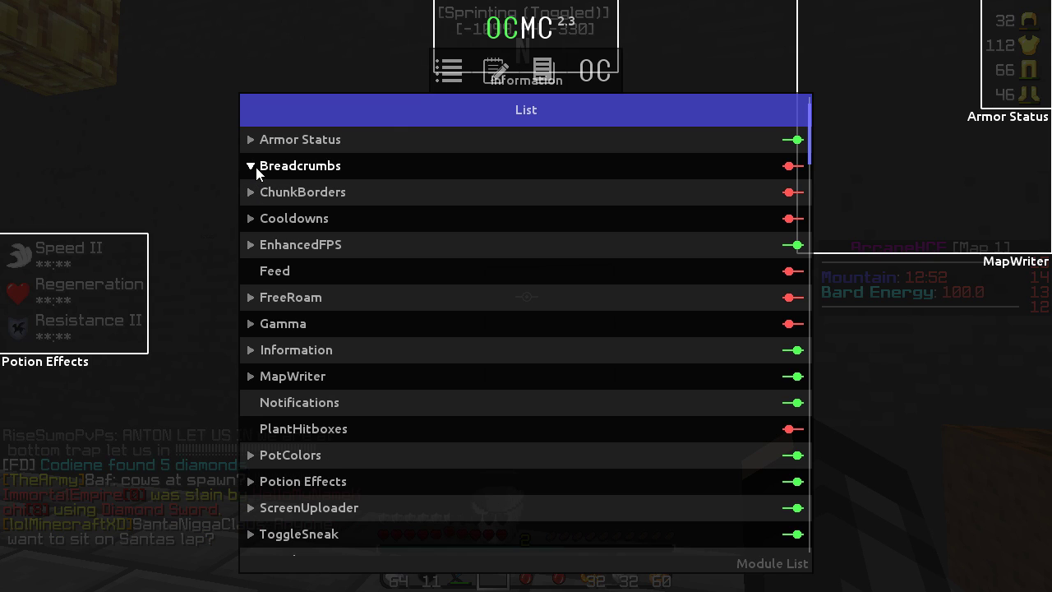
Review the Cooldowns options, collapse them, look at the EnhancedFPS options, and return to the game
{"action": "left_click", "coordinate": [251, 218]}
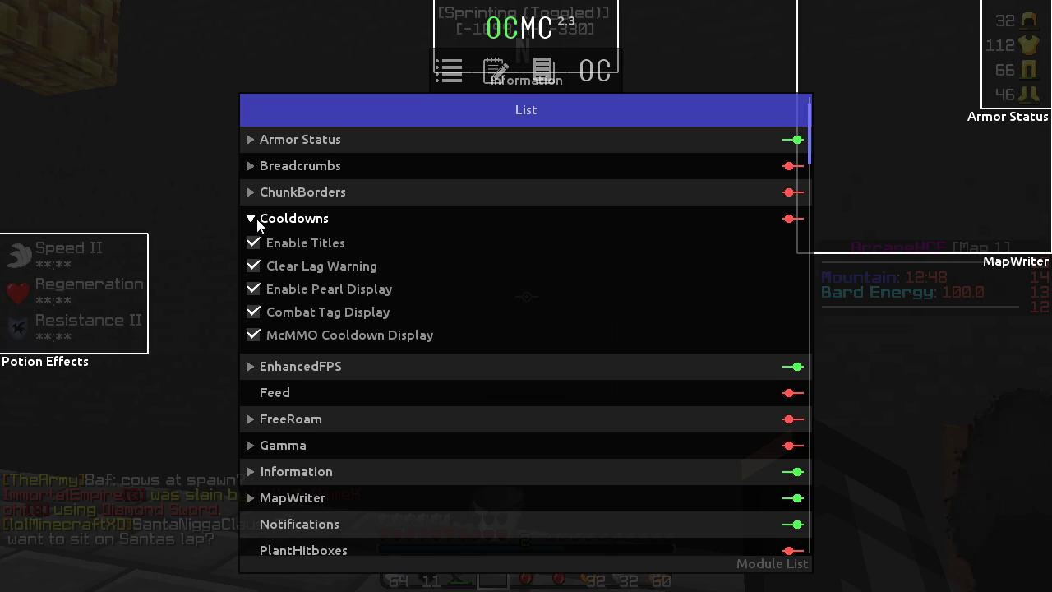
{"action": "left_click", "coordinate": [250, 218]}
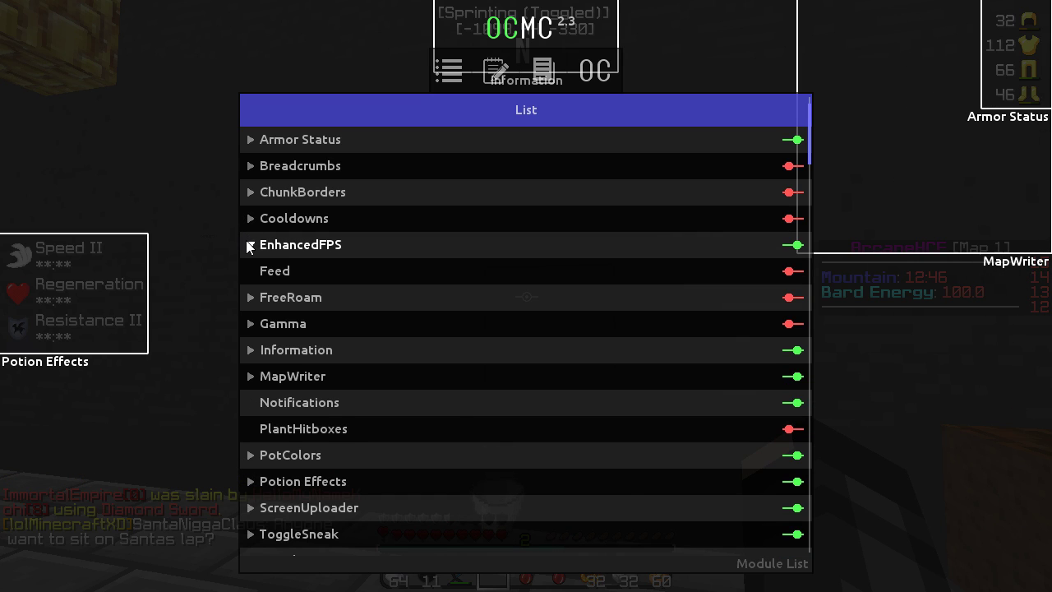
{"action": "left_click", "coordinate": [250, 245]}
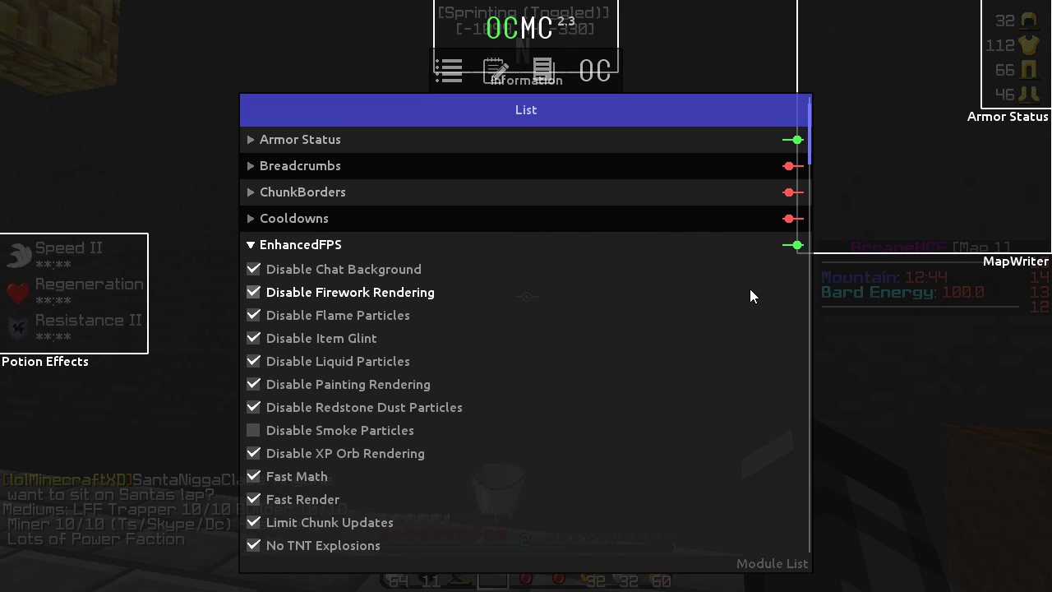
{"action": "key", "text": "Escape"}
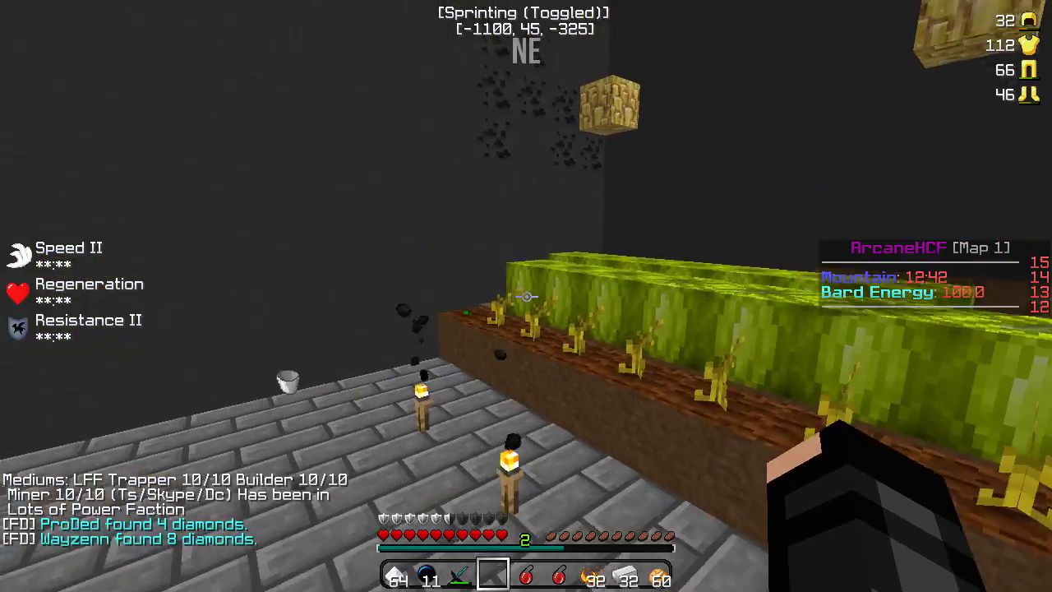
{"action": "key", "text": "Escape"}
{"action": "left_click", "coordinate": [421, 295]}
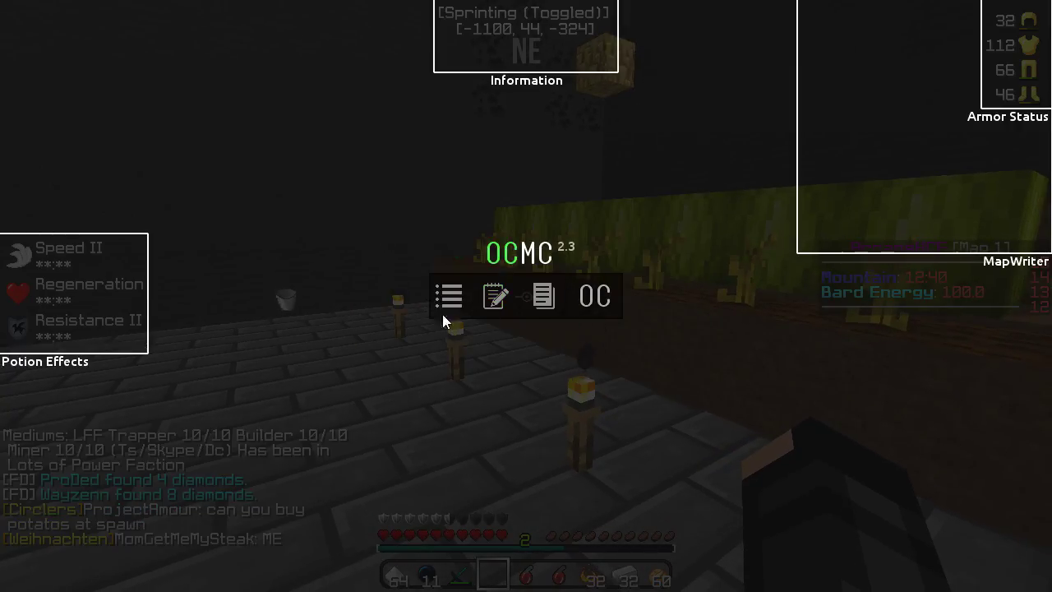
{"action": "left_click", "coordinate": [446, 297]}
{"action": "key", "text": "Escape"}
{"action": "key", "text": "w"}
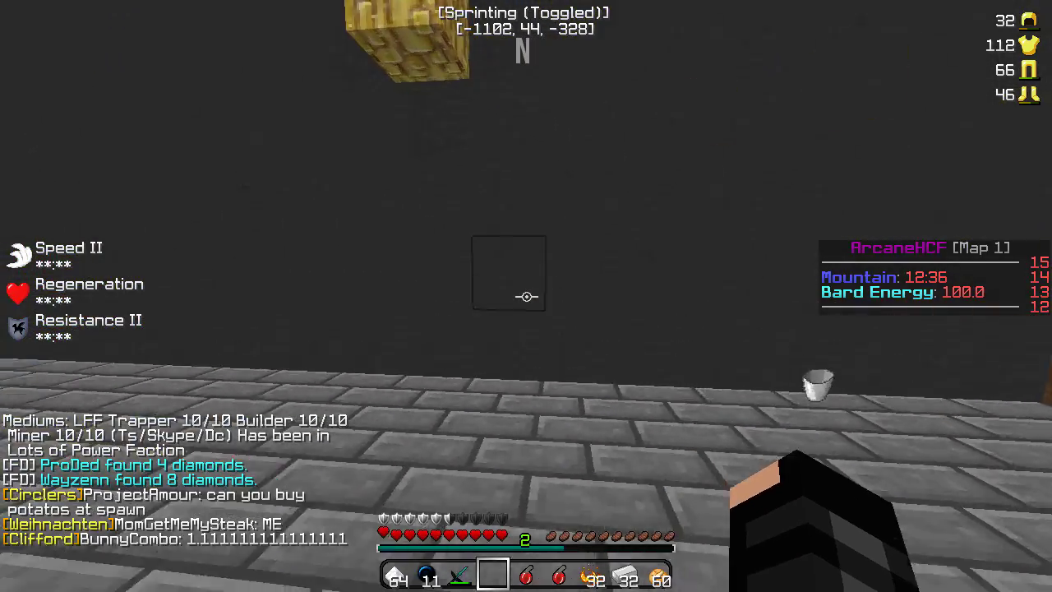
Reopen the OCMC module list and uncheck Disable Flame Particles in the EnhancedFPS options
{"action": "key", "text": "Escape"}
{"action": "left_click", "coordinate": [495, 301]}
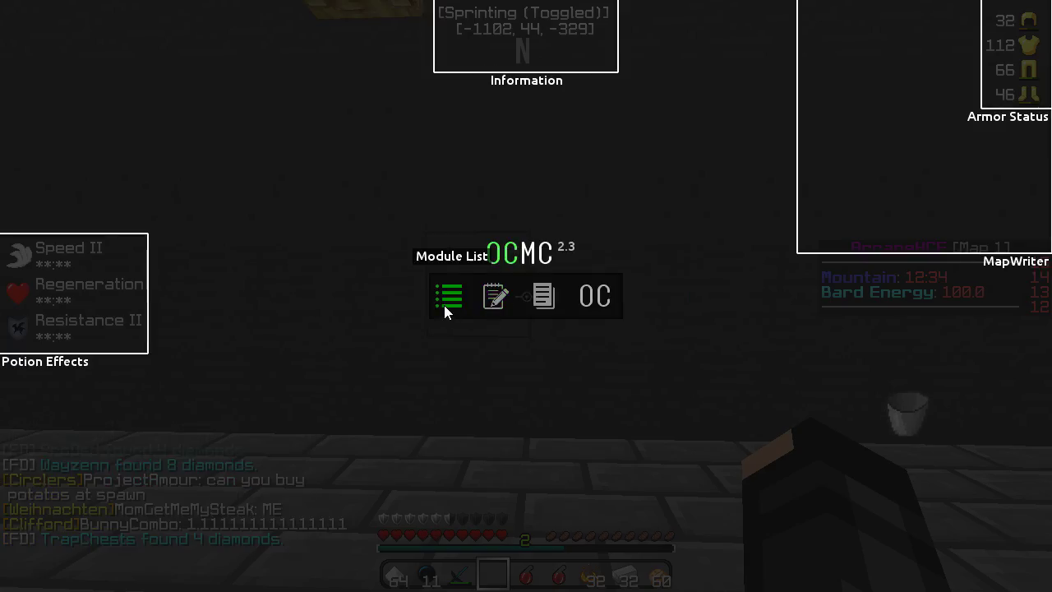
{"action": "left_click", "coordinate": [446, 298]}
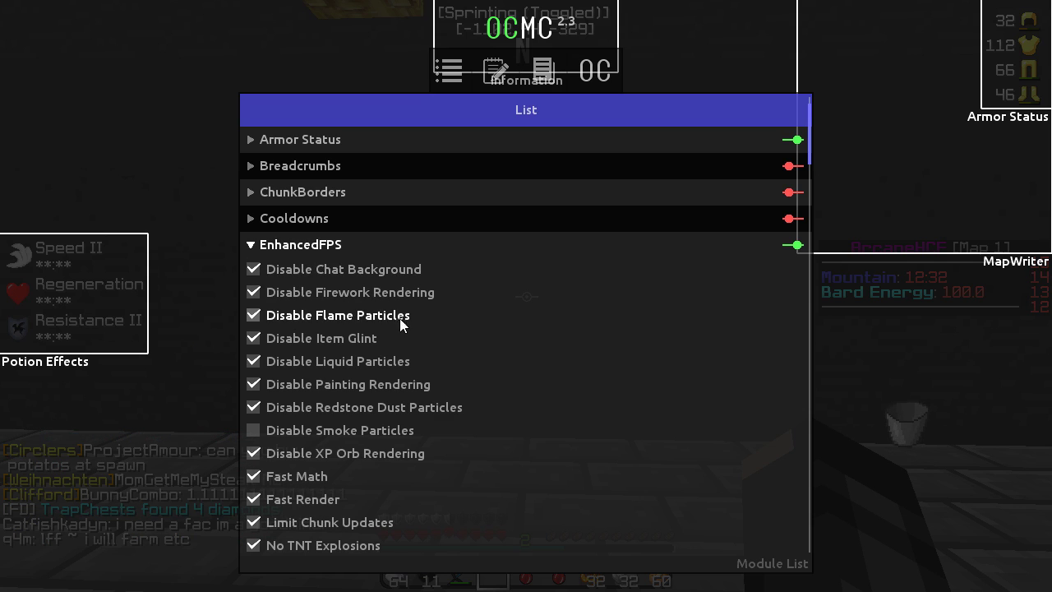
{"action": "scroll", "coordinate": [391, 388], "scroll_direction": "down", "scroll_amount": 5}
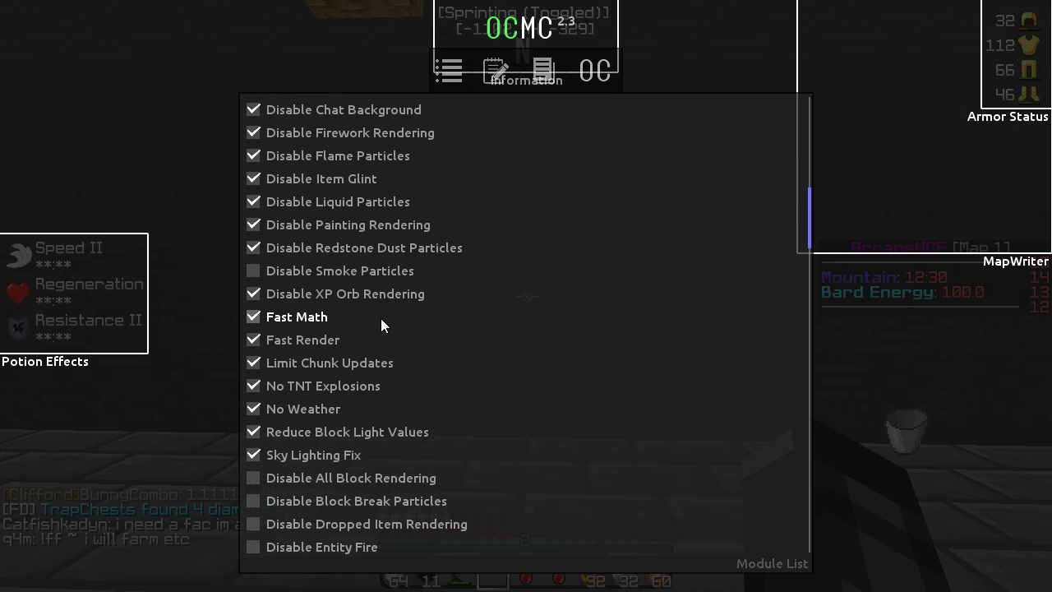
{"action": "scroll", "coordinate": [299, 177], "scroll_direction": "up", "scroll_amount": 1}
{"action": "left_click_drag", "start_coordinate": [810, 203], "coordinate": [912, 371]}
{"action": "left_click_drag", "start_coordinate": [889, 234], "coordinate": [859, 71]}
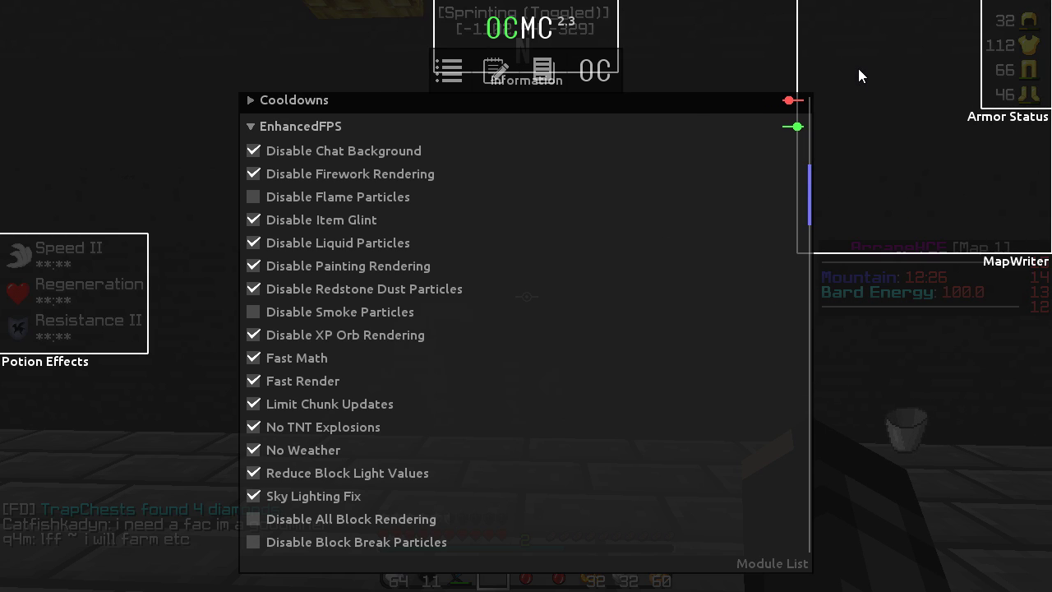
Review the remaining EnhancedFPS options down to Simplify Tile Entities, collapse the module, and return to the game
{"action": "scroll", "coordinate": [492, 329], "scroll_direction": "down", "scroll_amount": 3}
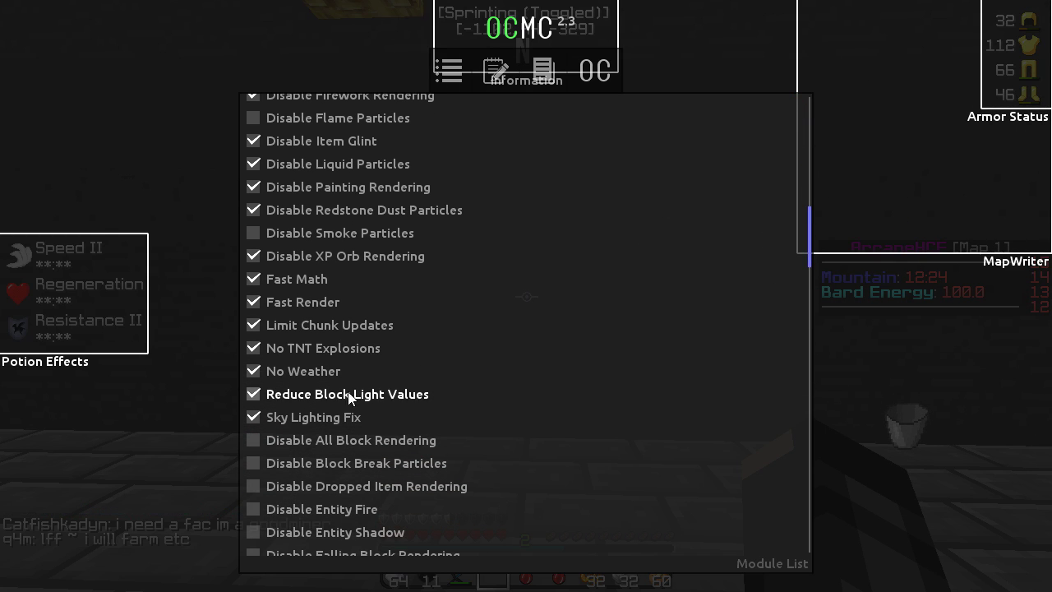
{"action": "scroll", "coordinate": [297, 435], "scroll_direction": "down", "scroll_amount": 4}
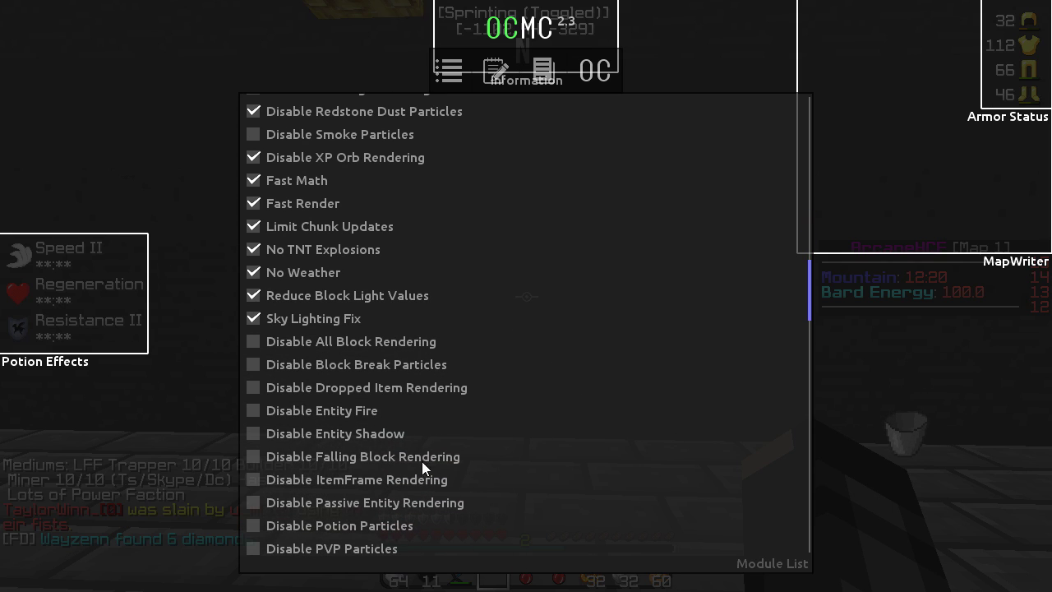
{"action": "scroll", "coordinate": [462, 404], "scroll_direction": "down", "scroll_amount": 3}
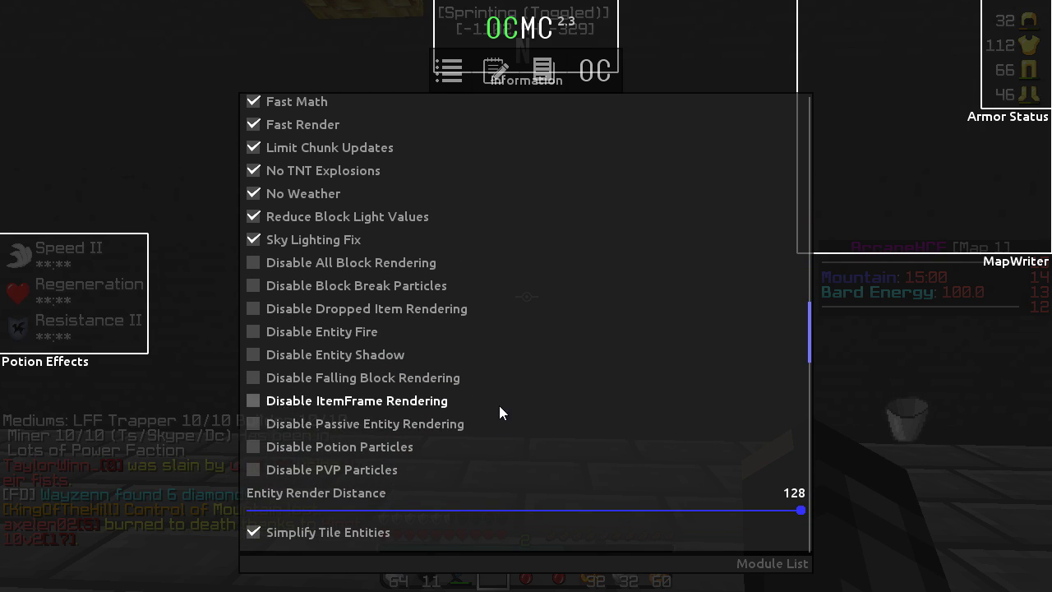
{"action": "scroll", "coordinate": [501, 419], "scroll_direction": "down", "scroll_amount": 4}
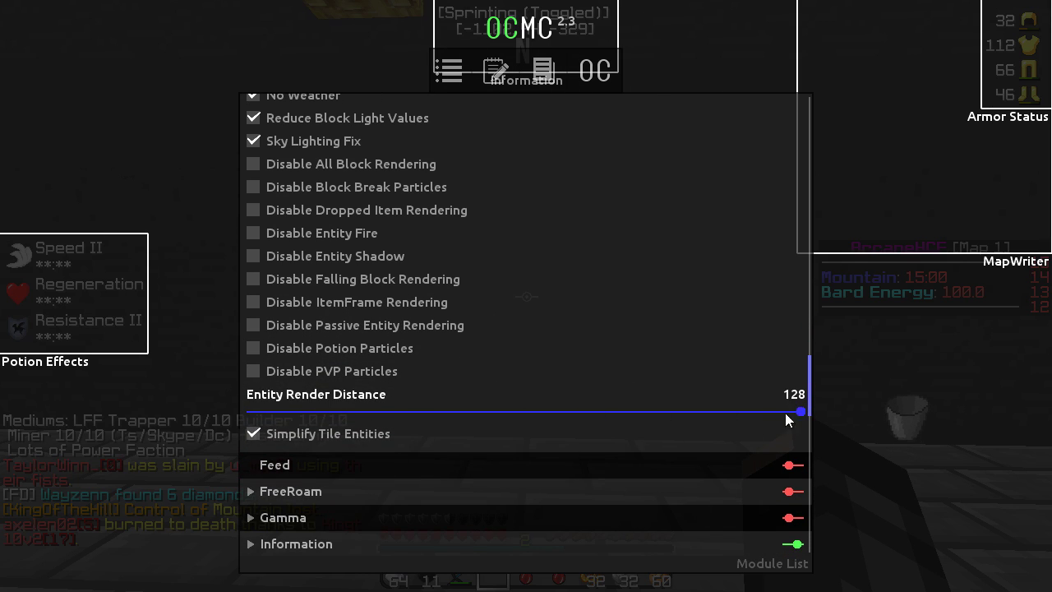
{"action": "scroll", "coordinate": [436, 365], "scroll_direction": "up", "scroll_amount": 18}
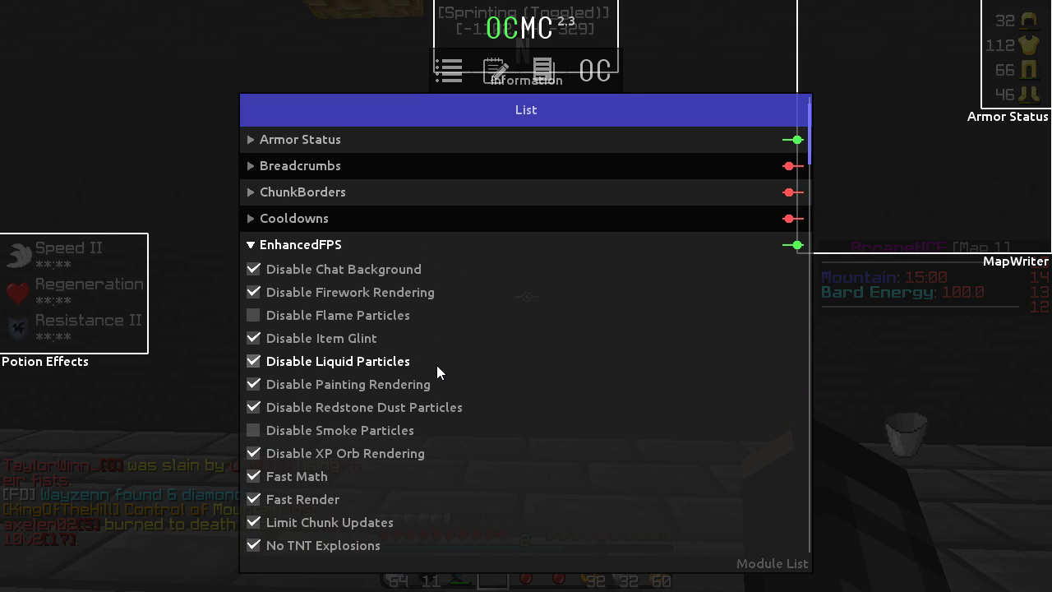
{"action": "left_click", "coordinate": [251, 245]}
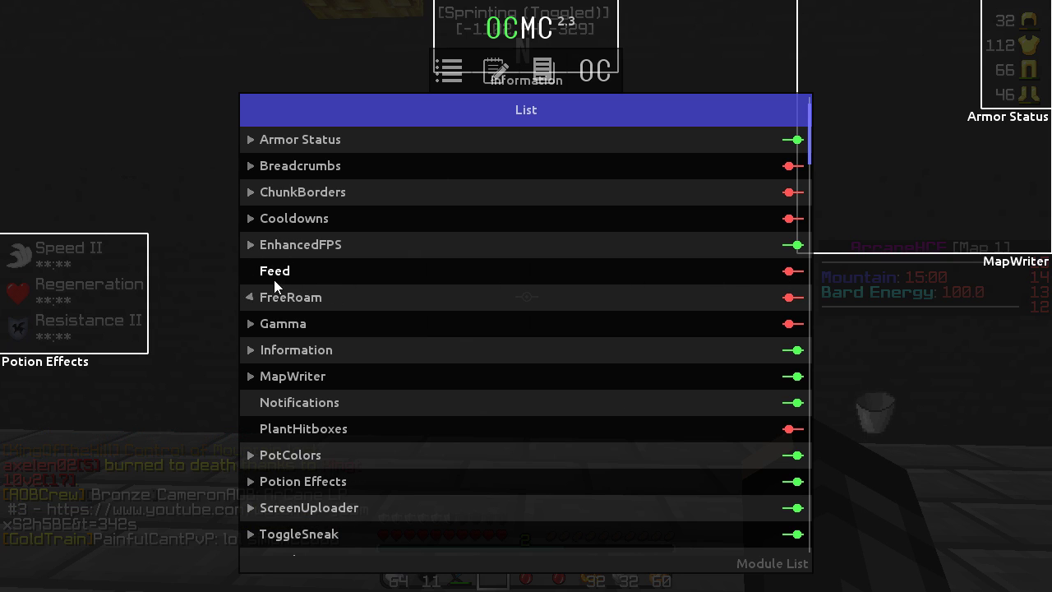
{"action": "key", "text": "Escape"}
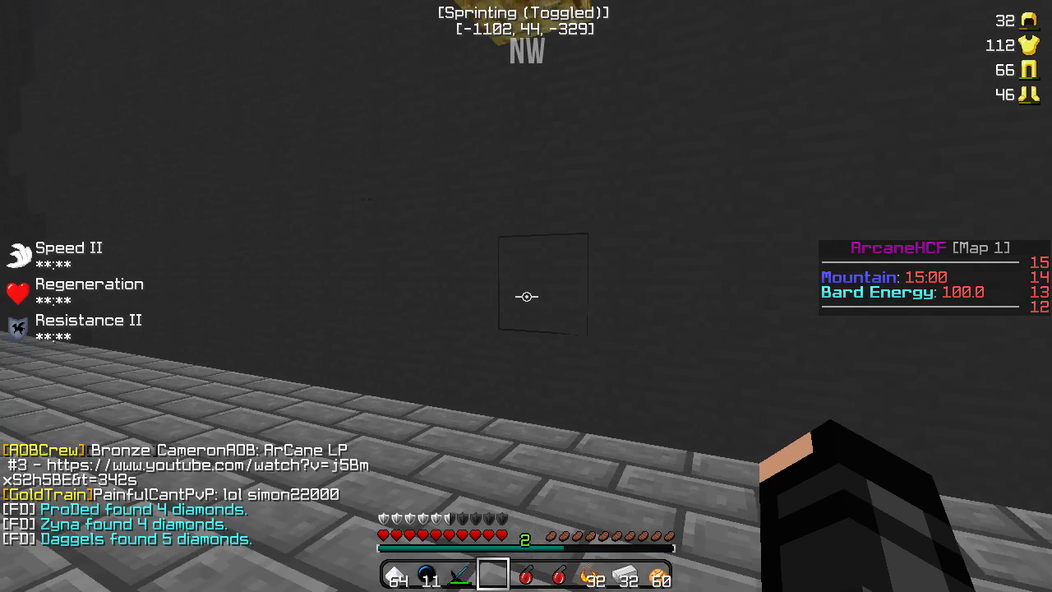
{"action": "key", "text": "w"}
{"action": "key", "text": "w"}
{"action": "key", "text": "t"}
{"action": "key", "text": "Escape"}
{"action": "key", "text": "w"}
{"action": "key", "text": "a"}
{"action": "key", "text": "s"}
{"action": "key", "text": "w"}
{"action": "key", "text": "s"}
{"action": "key", "text": "2"}
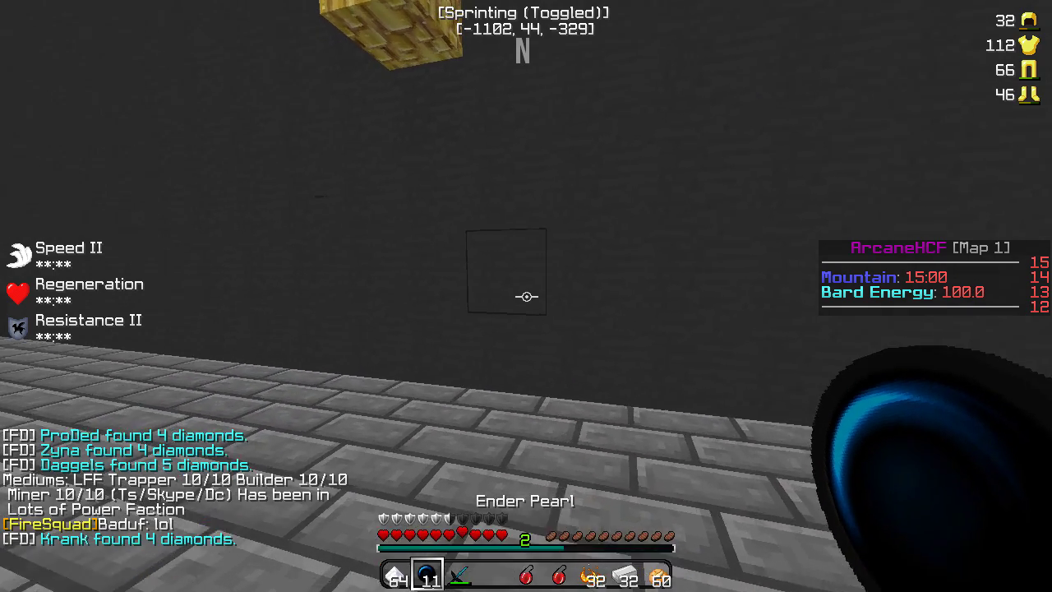
{"action": "key", "text": "4"}
Open the game's Controls settings and view the OpTicCraft key bindings
{"action": "key", "text": "Escape"}
{"action": "left_click", "coordinate": [476, 401]}
{"action": "left_click", "coordinate": [707, 265]}
{"action": "left_click_drag", "start_coordinate": [756, 208], "coordinate": [781, 448]}
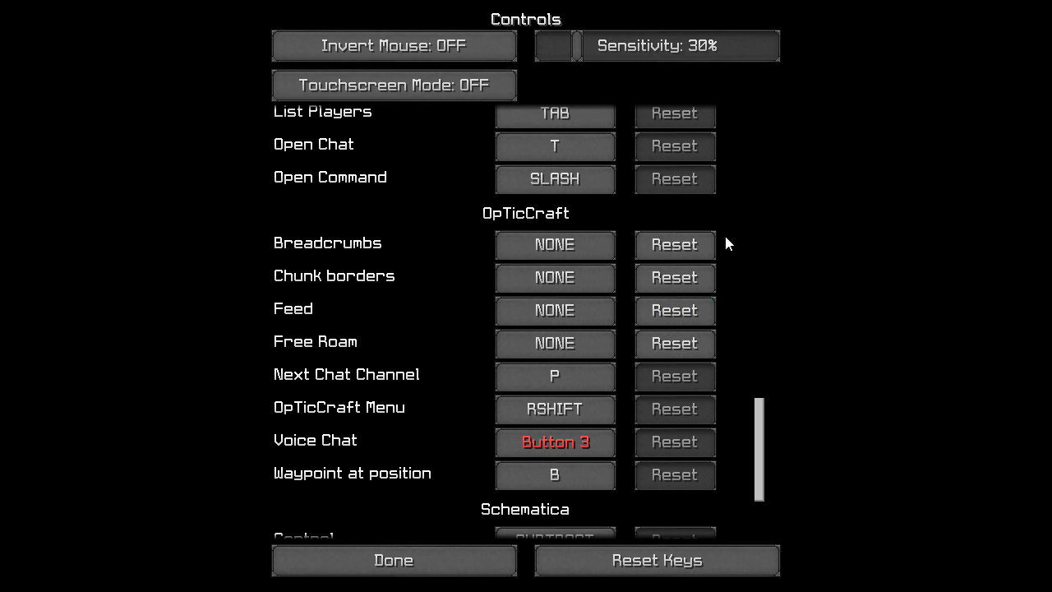
{"action": "key", "text": "Shift_R"}
Bind the OpTicCraft Feed control to F, clear that binding again, and leave the Controls settings
{"action": "left_click", "coordinate": [579, 315]}
{"action": "key", "text": "f"}
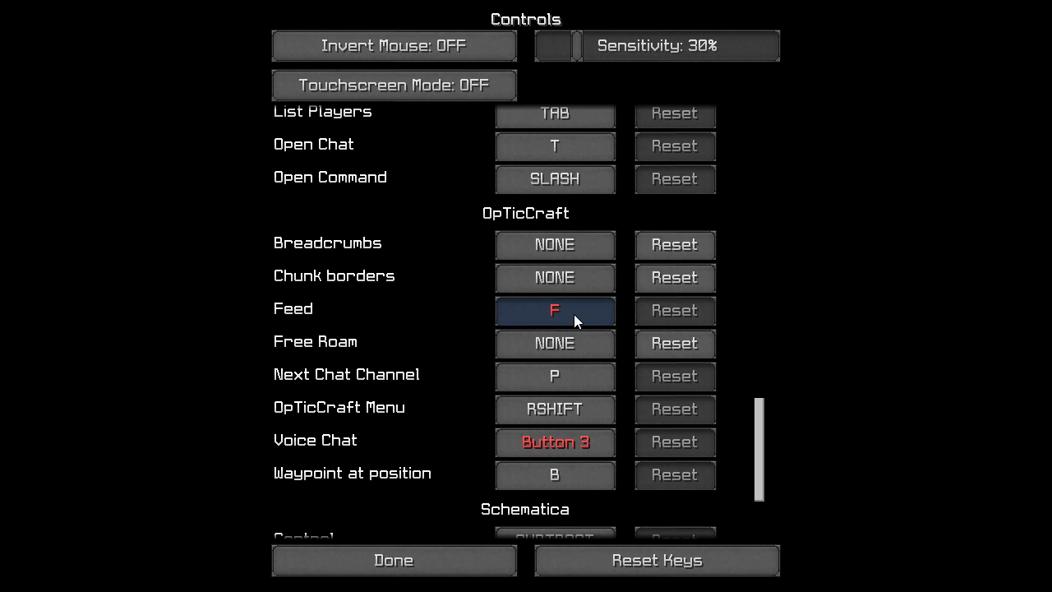
{"action": "key", "text": "Escape"}
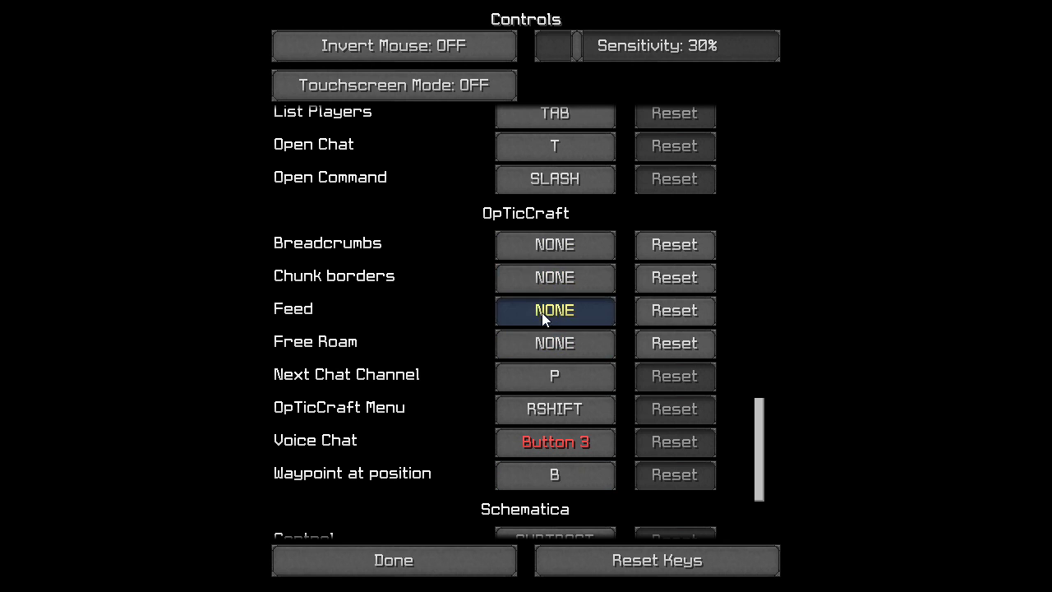
{"action": "key", "text": "Escape"}
Reopen the OCMC module list, look through the EnhancedFPS options once more, and collapse them
{"action": "key", "text": "Escape"}
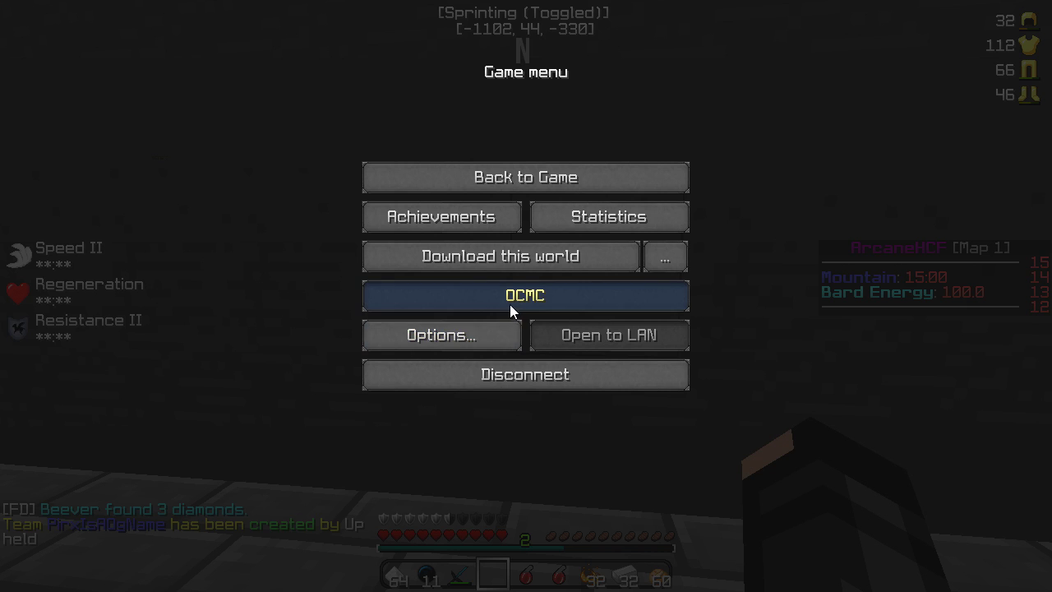
{"action": "left_click", "coordinate": [511, 232]}
{"action": "left_click", "coordinate": [449, 300]}
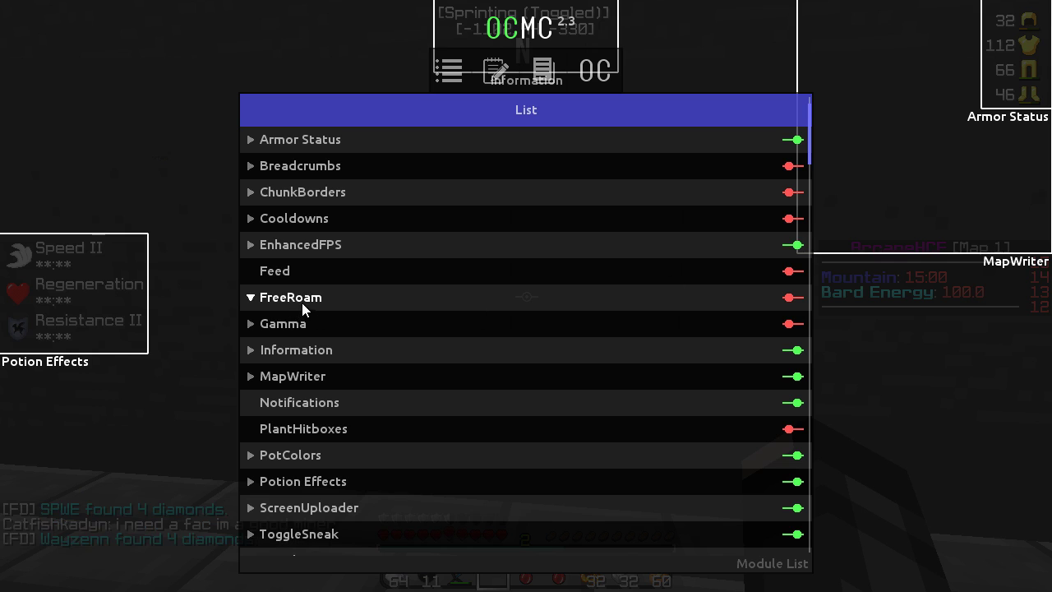
{"action": "left_click", "coordinate": [262, 245]}
{"action": "scroll", "coordinate": [336, 275], "scroll_direction": "down", "scroll_amount": 10}
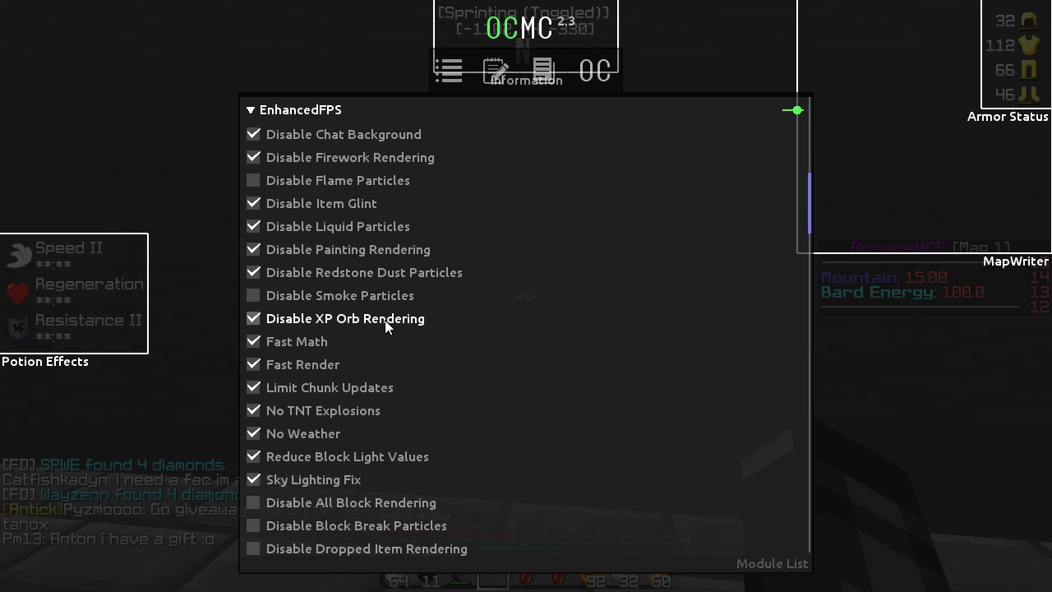
{"action": "scroll", "coordinate": [385, 326], "scroll_direction": "down", "scroll_amount": 8}
{"action": "scroll", "coordinate": [373, 425], "scroll_direction": "up", "scroll_amount": 15}
{"action": "scroll", "coordinate": [280, 235], "scroll_direction": "up", "scroll_amount": 2}
{"action": "left_click", "coordinate": [251, 230]}
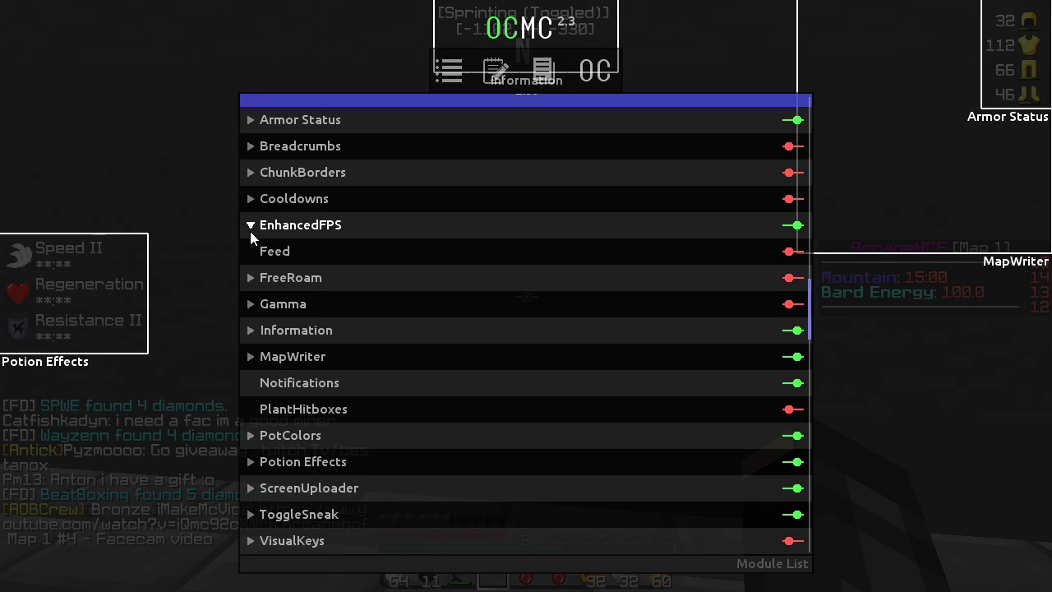
Expand and collapse the Gamma module, review the Information module's options, and return to the game
{"action": "left_click", "coordinate": [249, 304]}
{"action": "left_click", "coordinate": [248, 302]}
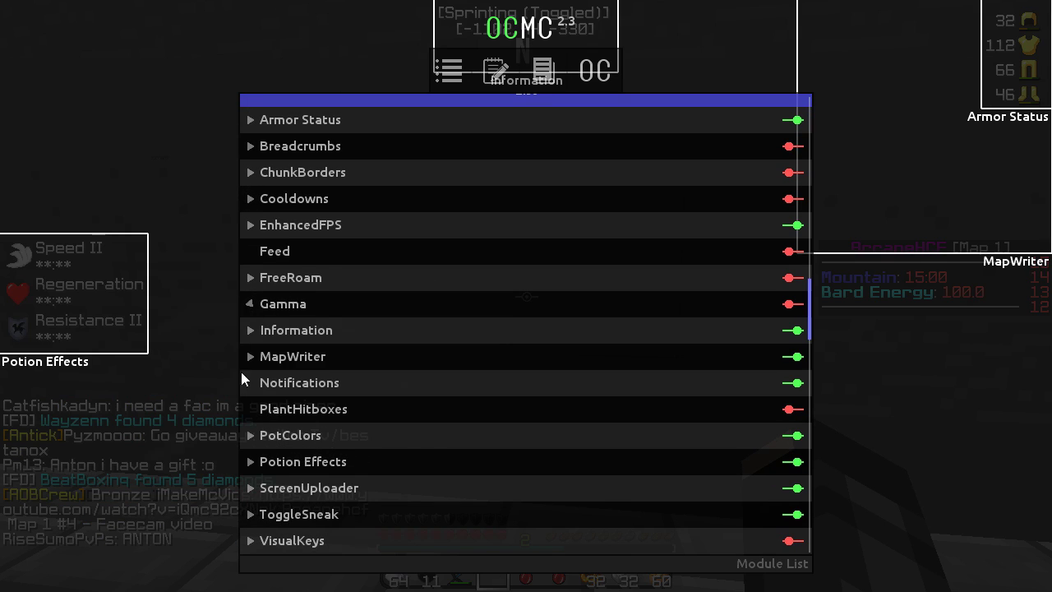
{"action": "left_click", "coordinate": [250, 330]}
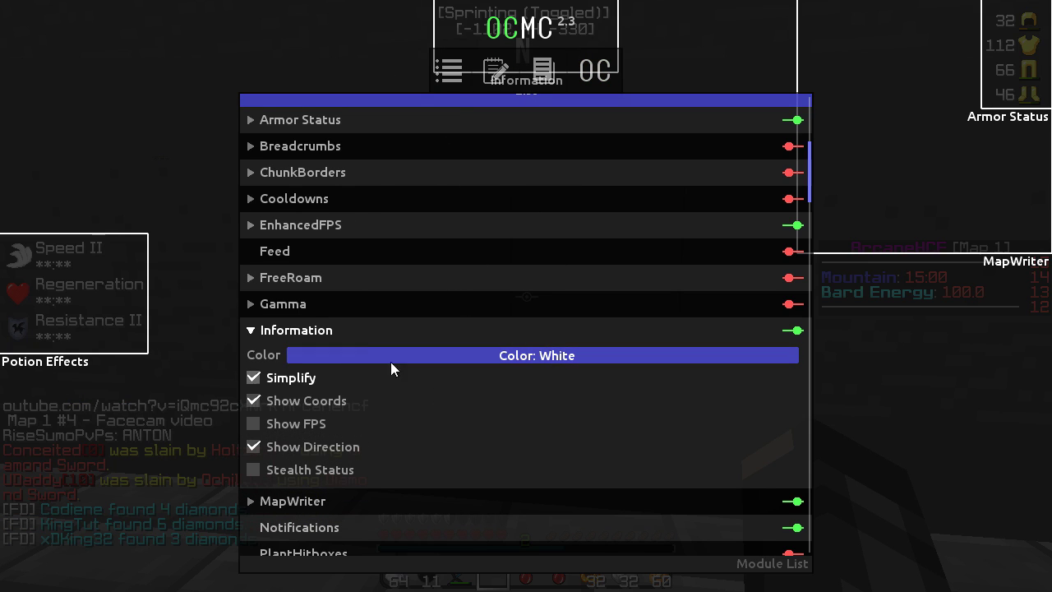
{"action": "key", "text": "Escape"}
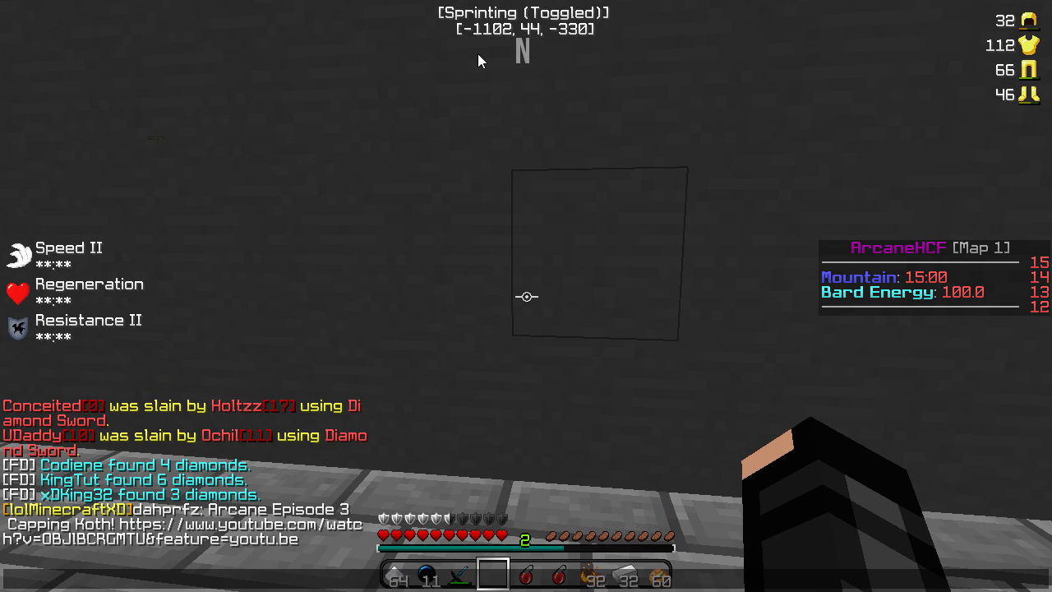
{"action": "key", "text": "s"}
{"action": "key", "text": "Escape"}
{"action": "left_click", "coordinate": [492, 302]}
{"action": "key", "text": "Escape"}
Set the Information module's color to Green in the OCMC module list and return to the game
{"action": "key", "text": "Escape"}
{"action": "left_click", "coordinate": [484, 302]}
{"action": "left_click", "coordinate": [457, 303]}
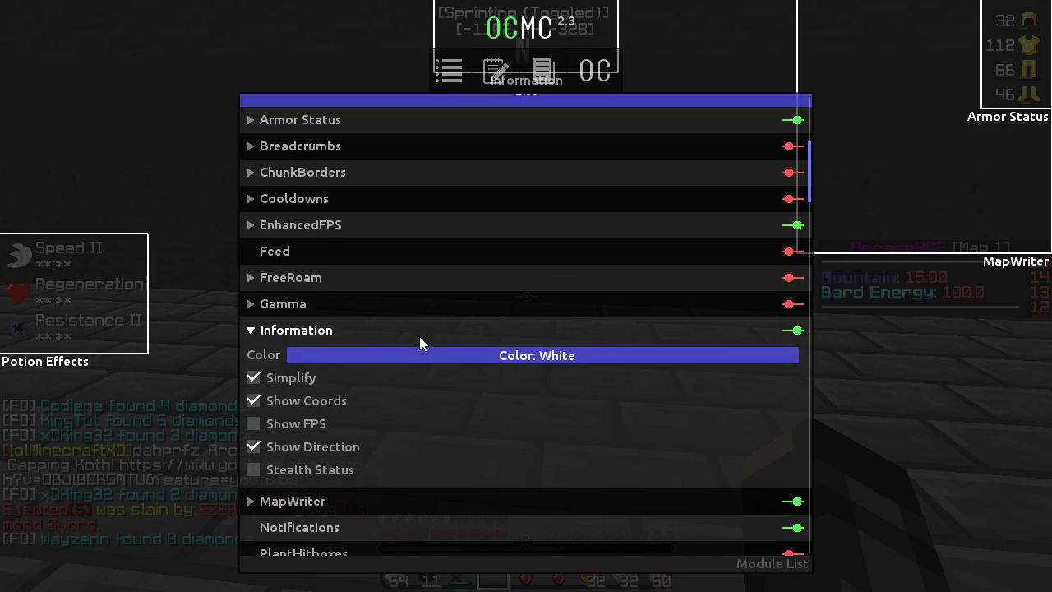
{"action": "left_click", "coordinate": [490, 359]}
{"action": "key", "text": "Escape"}
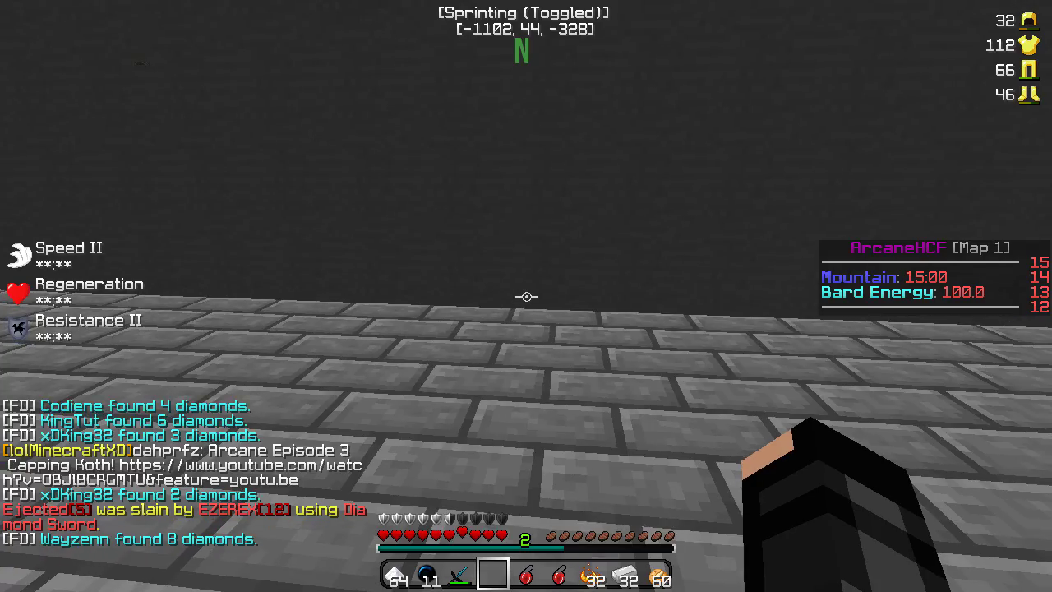
Reopen the OCMC module list, set the Information module's color to White, and collapse its options
{"action": "key", "text": "Escape"}
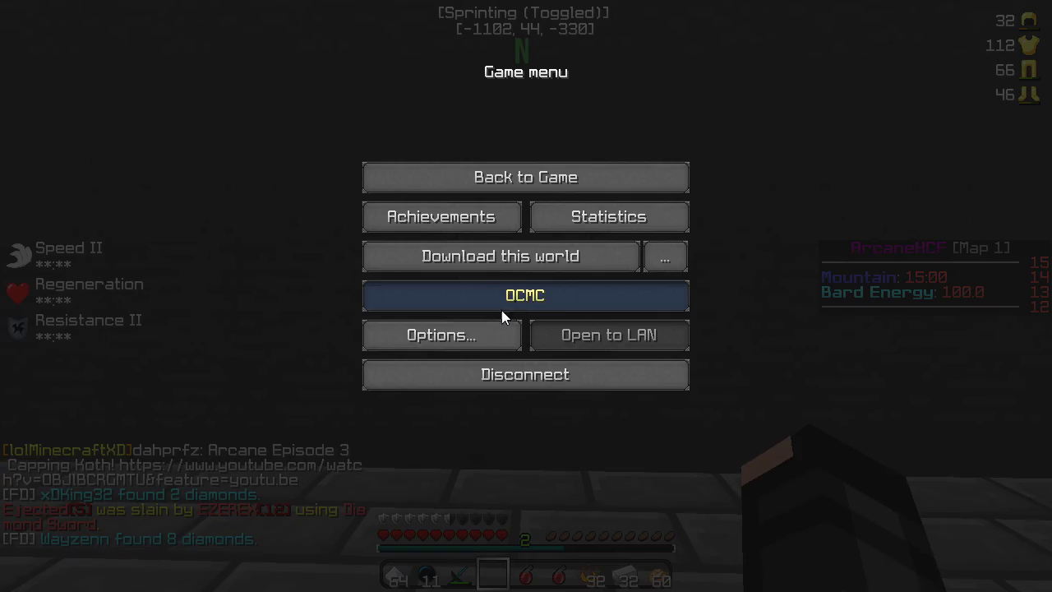
{"action": "left_click", "coordinate": [508, 302]}
{"action": "left_click", "coordinate": [450, 297]}
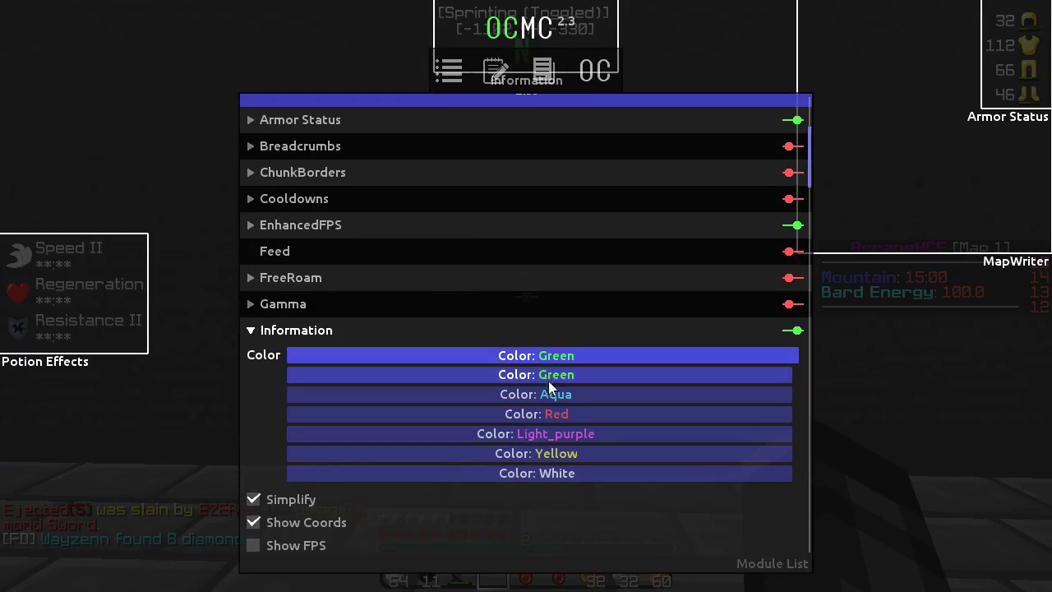
{"action": "left_click", "coordinate": [559, 474]}
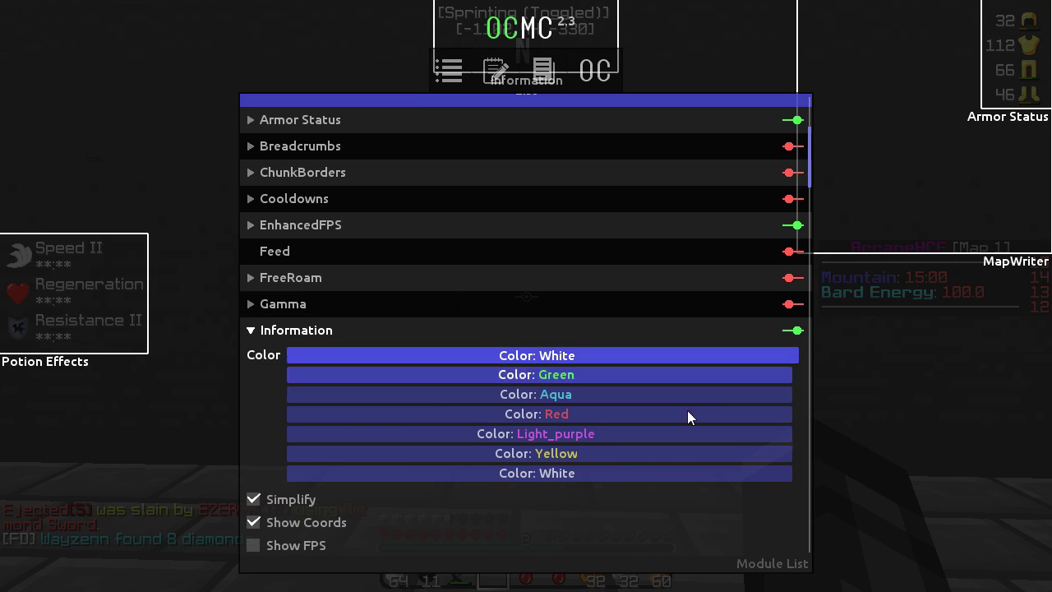
{"action": "left_click", "coordinate": [250, 330]}
Expand the MapWriter module's options, check the game view, and reopen the OCMC module list
{"action": "left_click", "coordinate": [263, 362]}
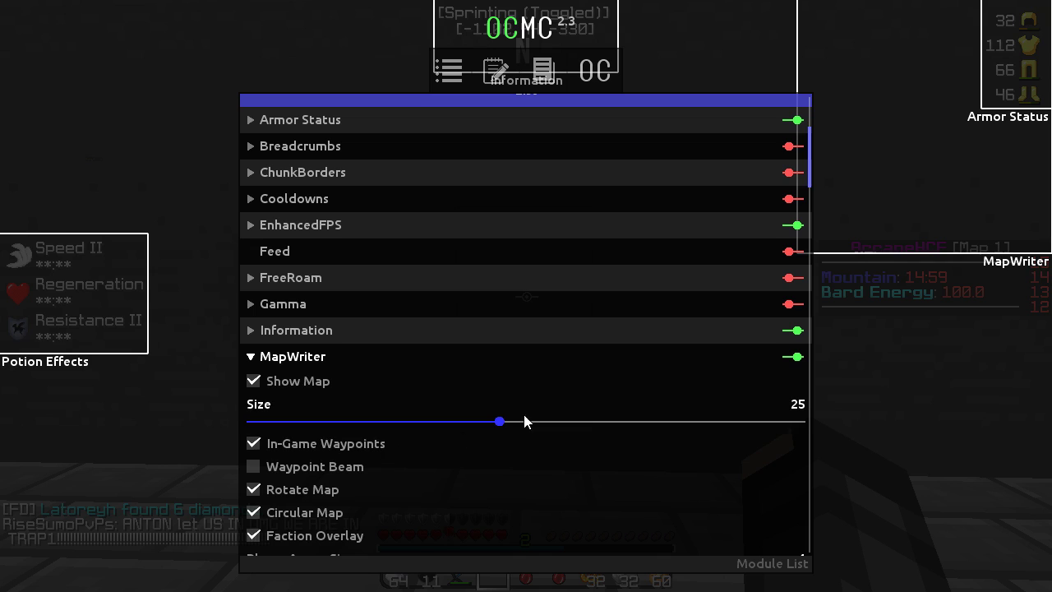
{"action": "key", "text": "Escape"}
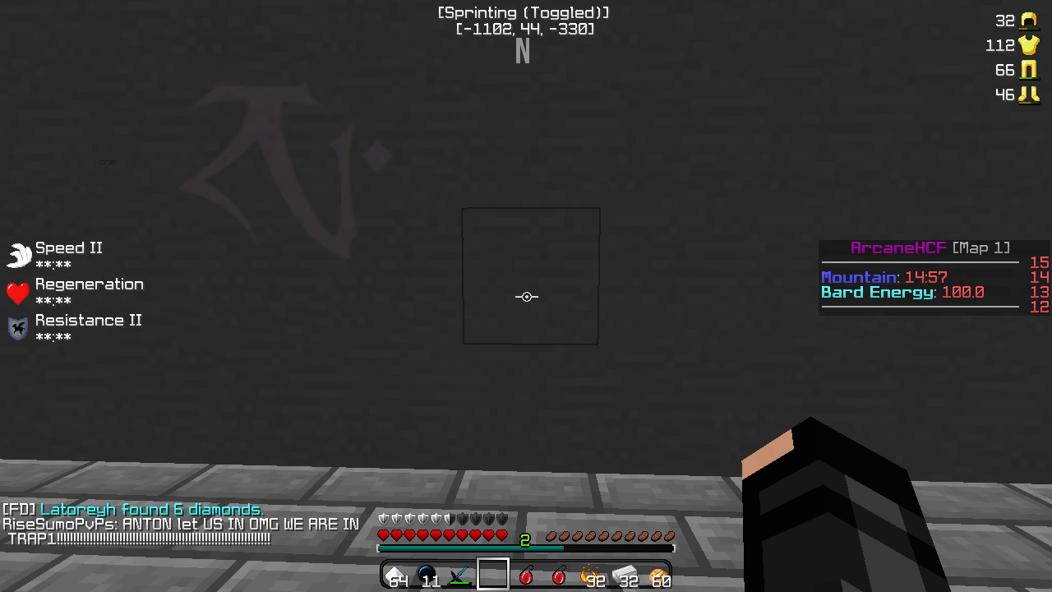
{"action": "key", "text": "Escape"}
{"action": "left_click", "coordinate": [470, 303]}
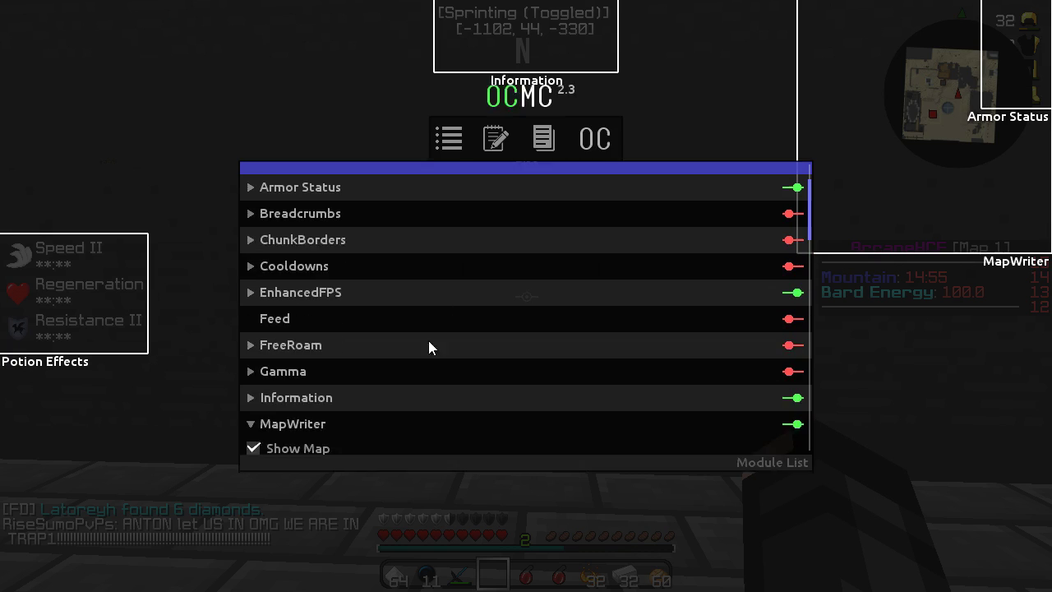
Move the MapWriter display back to the upper-right corner of the game view, review the remaining MapWriter options, and return to the game
{"action": "mouse_move", "coordinate": [497, 424]}
{"action": "left_mouse_down"}
{"action": "mouse_move", "coordinate": [820, 428]}
{"action": "mouse_move", "coordinate": [491, 435]}
{"action": "mouse_move", "coordinate": [529, 338]}
{"action": "mouse_move", "coordinate": [514, 429]}
{"action": "left_mouse_up"}
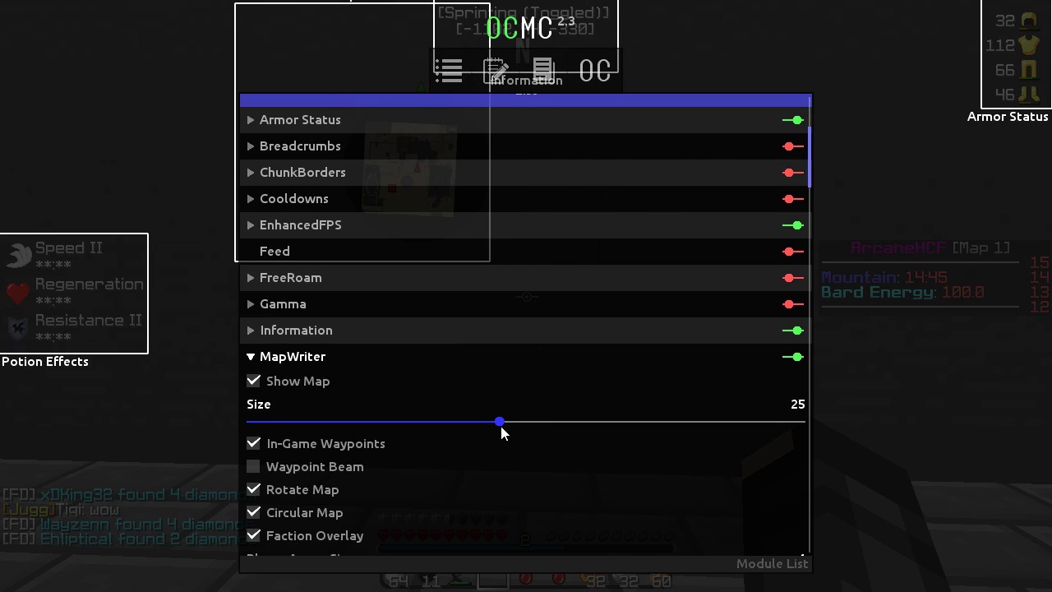
{"action": "left_click_drag", "start_coordinate": [370, 42], "coordinate": [832, 90]}
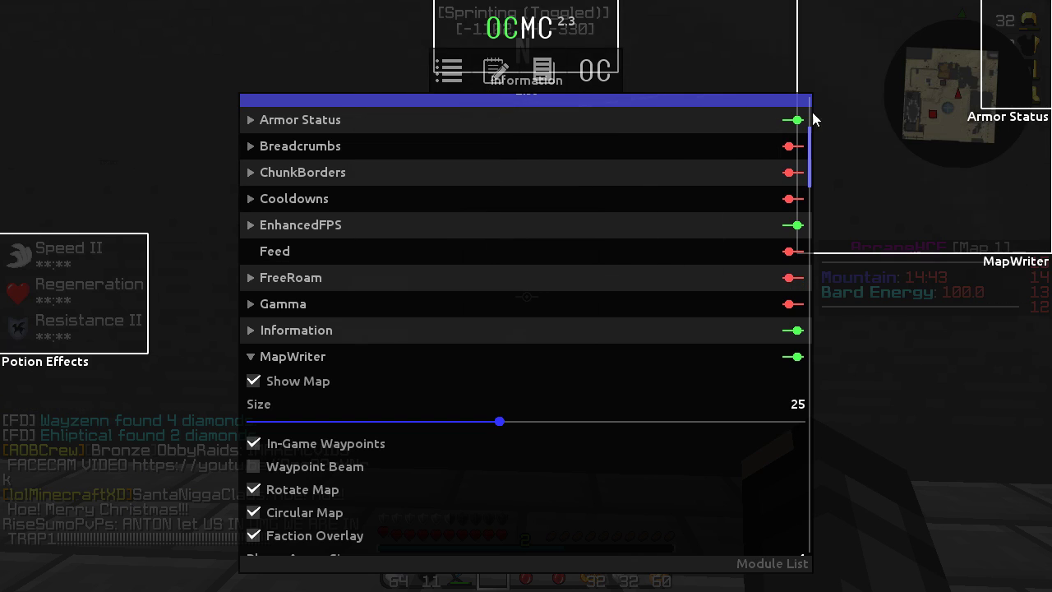
{"action": "scroll", "coordinate": [521, 500], "scroll_direction": "down", "scroll_amount": 3}
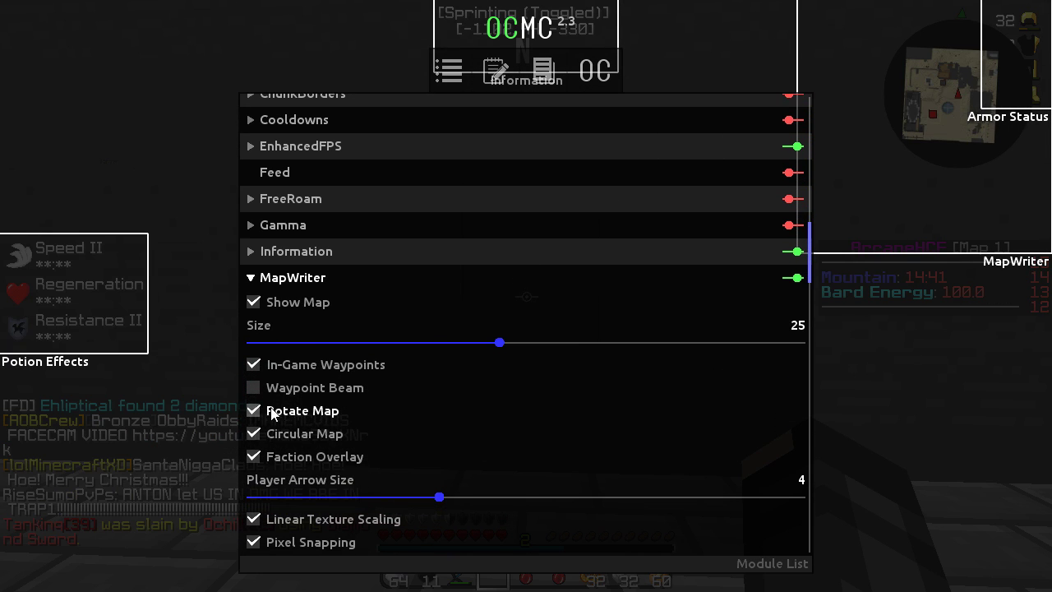
{"action": "key", "text": "Escape"}
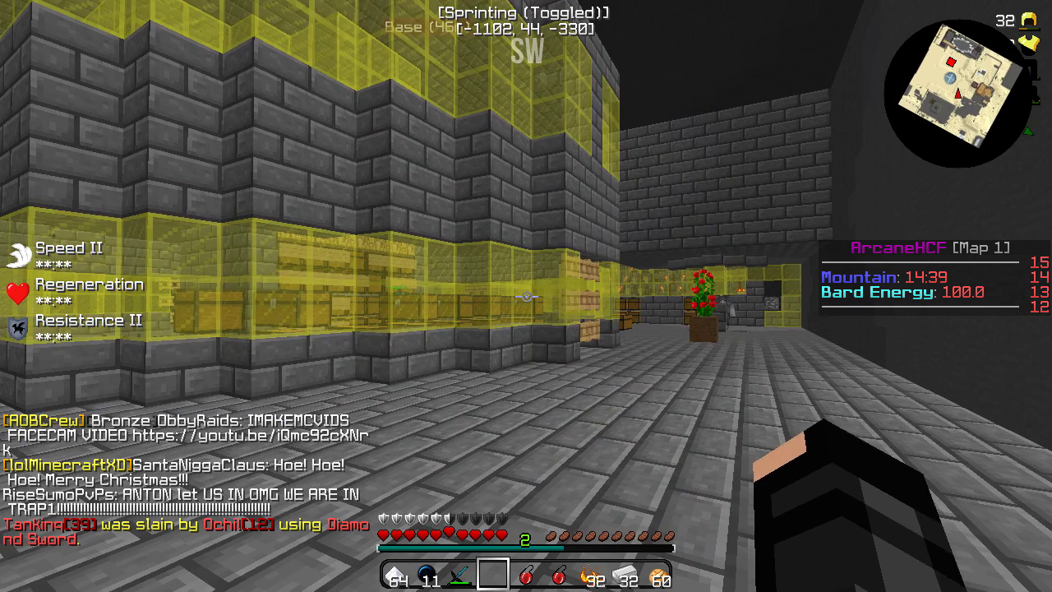
Walk and jump around the base to view the minimap in play
{"action": "key", "text": "s"}
{"action": "key", "text": "a"}
{"action": "key", "text": "w"}
{"action": "key", "text": "w"}
{"action": "key", "text": "space"}
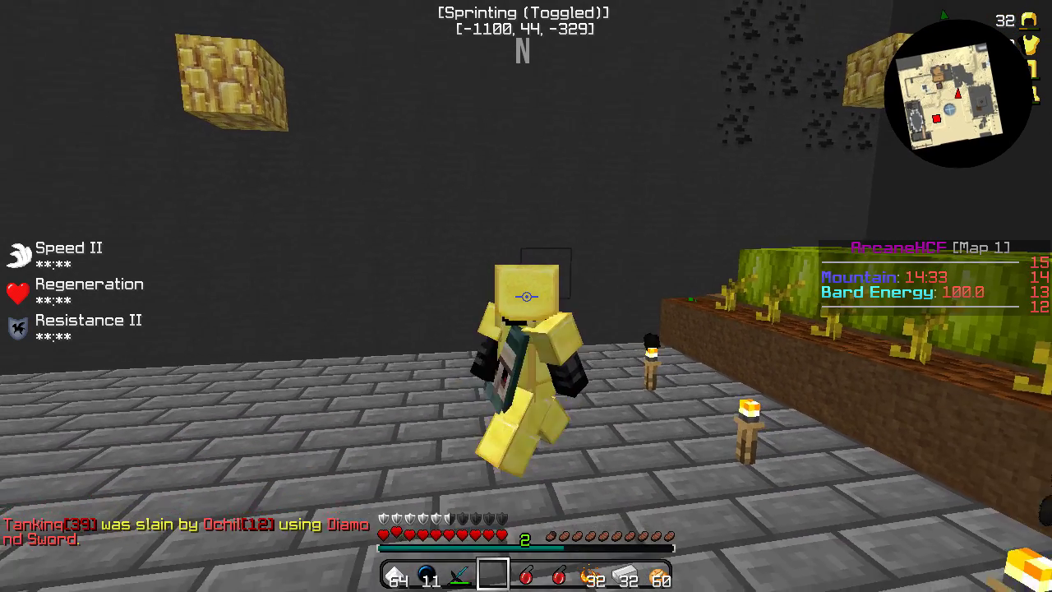
Reopen the OCMC module list, collapse the MapWriter options, and return to the game
{"action": "key", "text": "Escape"}
{"action": "left_click", "coordinate": [481, 295]}
{"action": "left_click", "coordinate": [446, 293]}
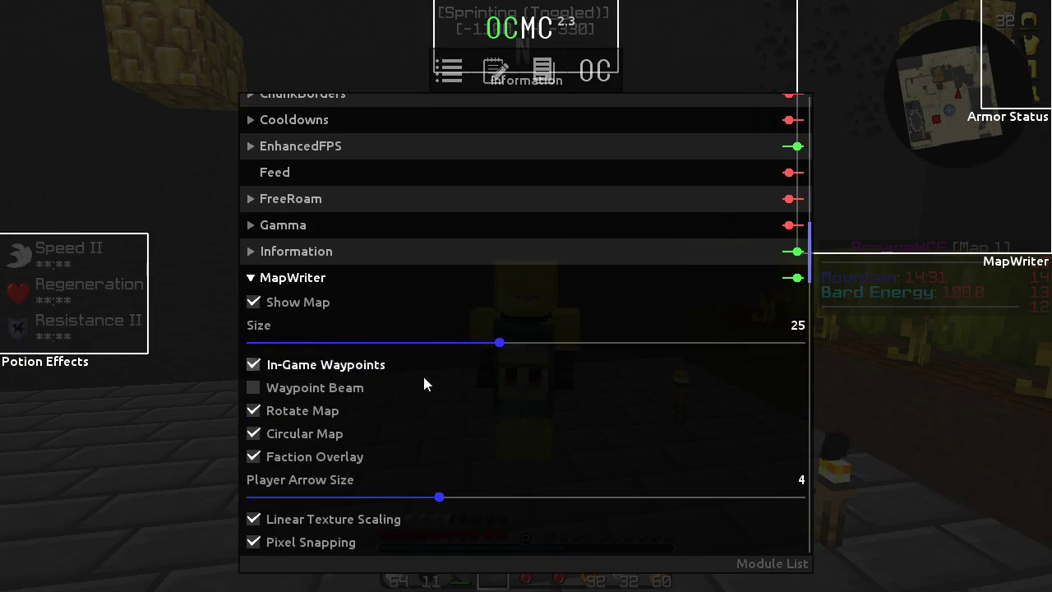
{"action": "left_click", "coordinate": [251, 279]}
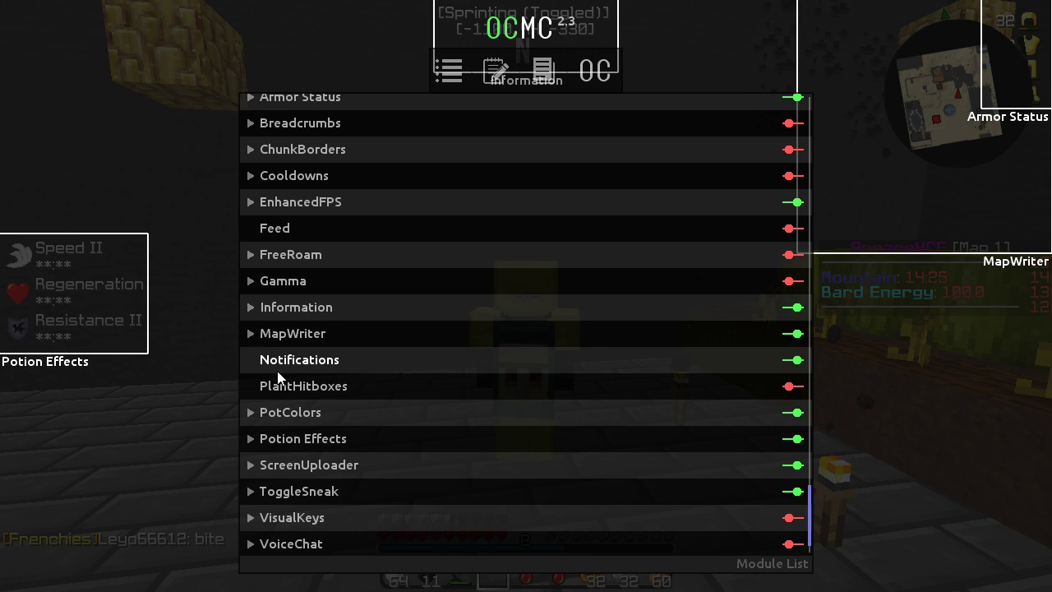
{"action": "key", "text": "Escape"}
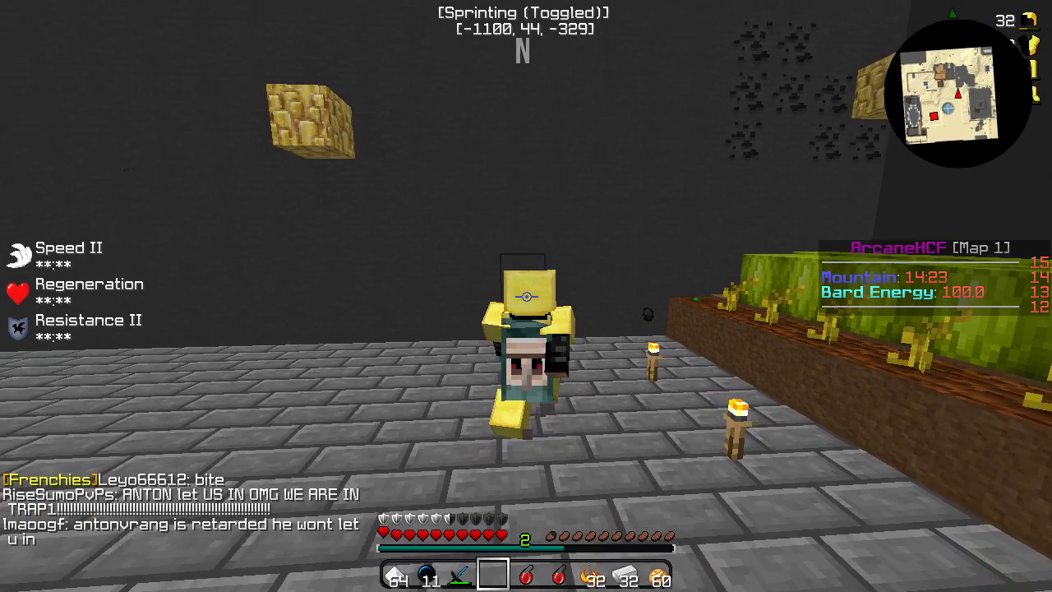
{"action": "key", "text": "Escape"}
{"action": "left_click", "coordinate": [467, 335]}
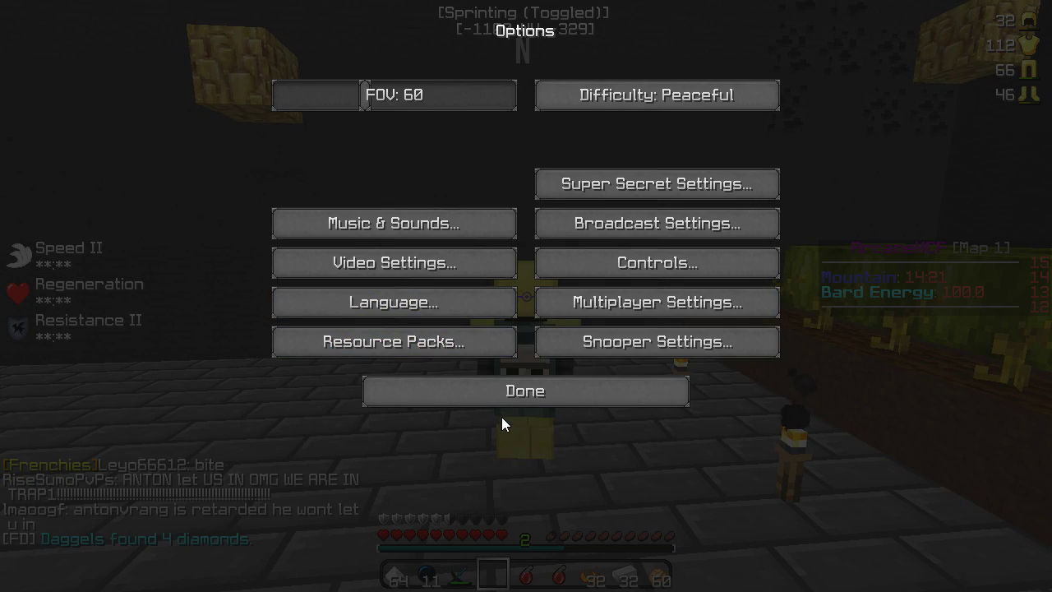
{"action": "key", "text": "Escape"}
Expand PotColors in the OCMC module list, look through its potion color sliders, and return to the game
{"action": "left_click", "coordinate": [532, 304]}
{"action": "left_click", "coordinate": [435, 287]}
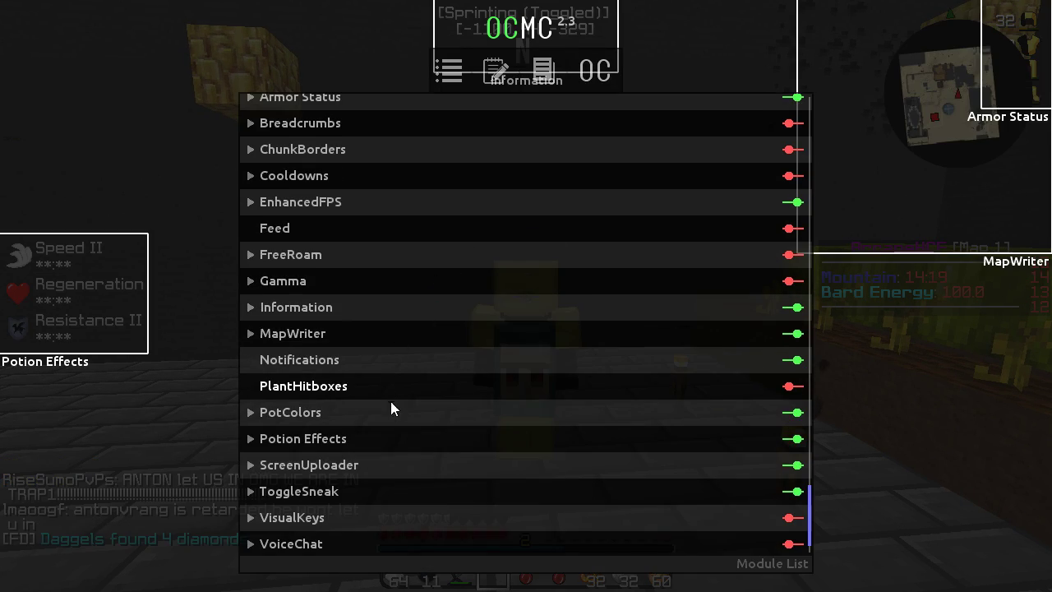
{"action": "left_click", "coordinate": [252, 413]}
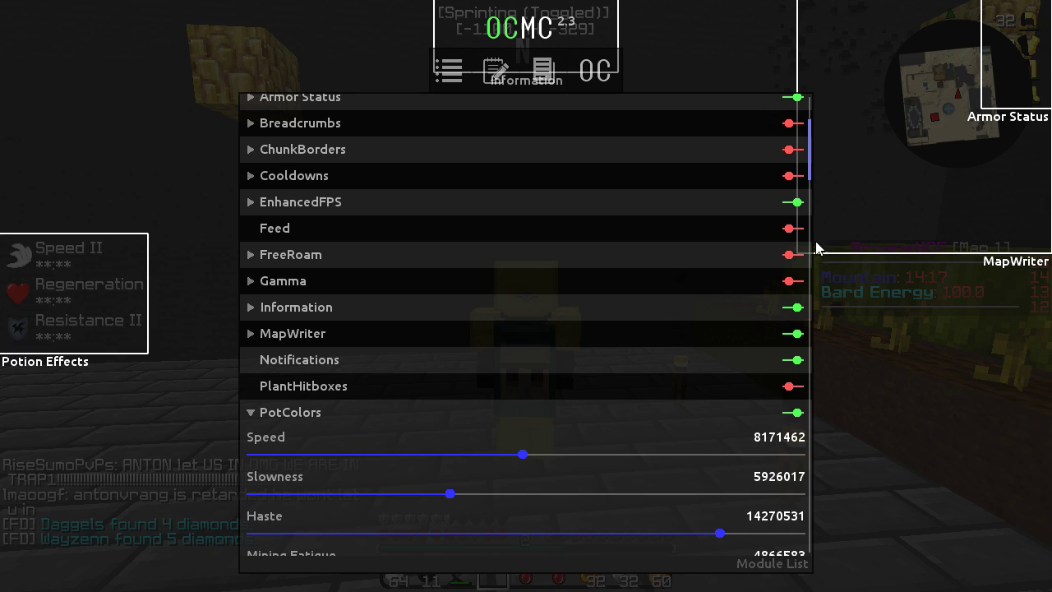
{"action": "scroll", "coordinate": [475, 388], "scroll_direction": "down", "scroll_amount": 5}
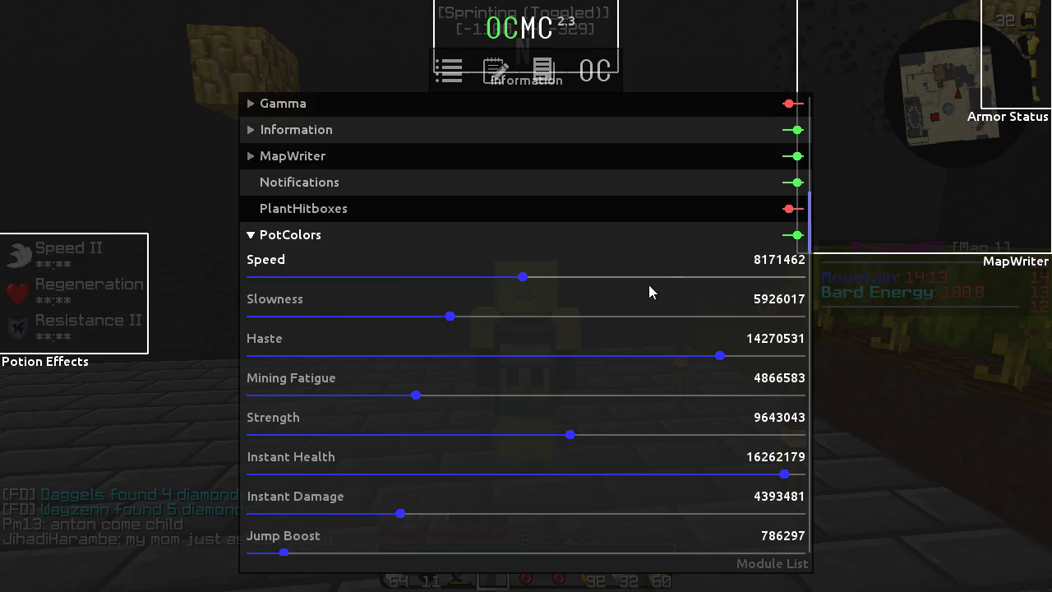
{"action": "key", "text": "Escape"}
Look over the inventory, select the Splash Potion of Healing, and switch to the Baked Potato to eat one
{"action": "key", "text": "e"}
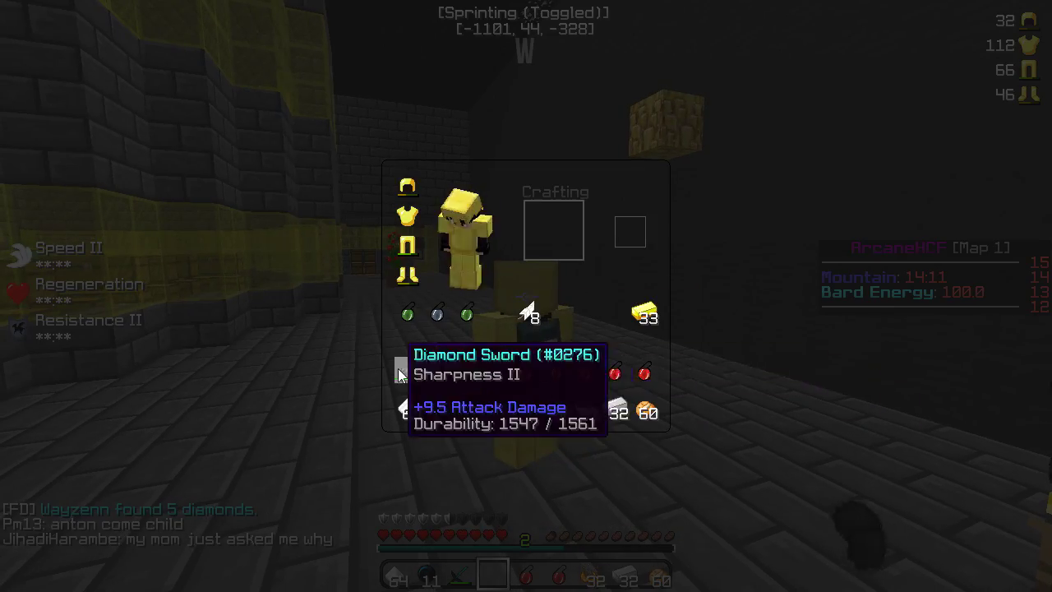
{"action": "key", "text": "e"}
{"action": "key", "text": "5"}
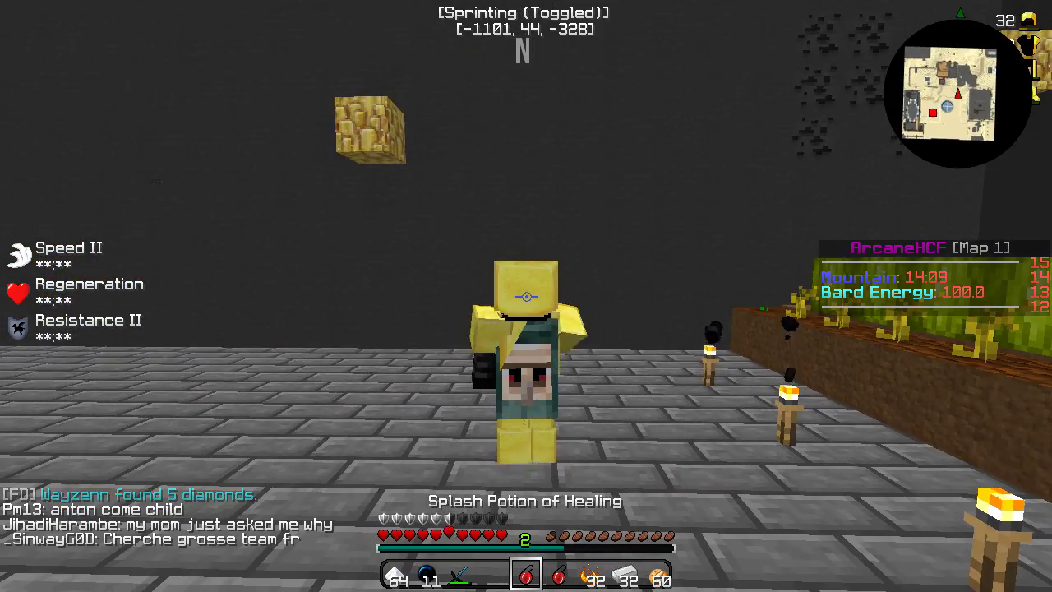
{"action": "key", "text": "9"}
{"action": "right_click", "coordinate": [526, 296]}
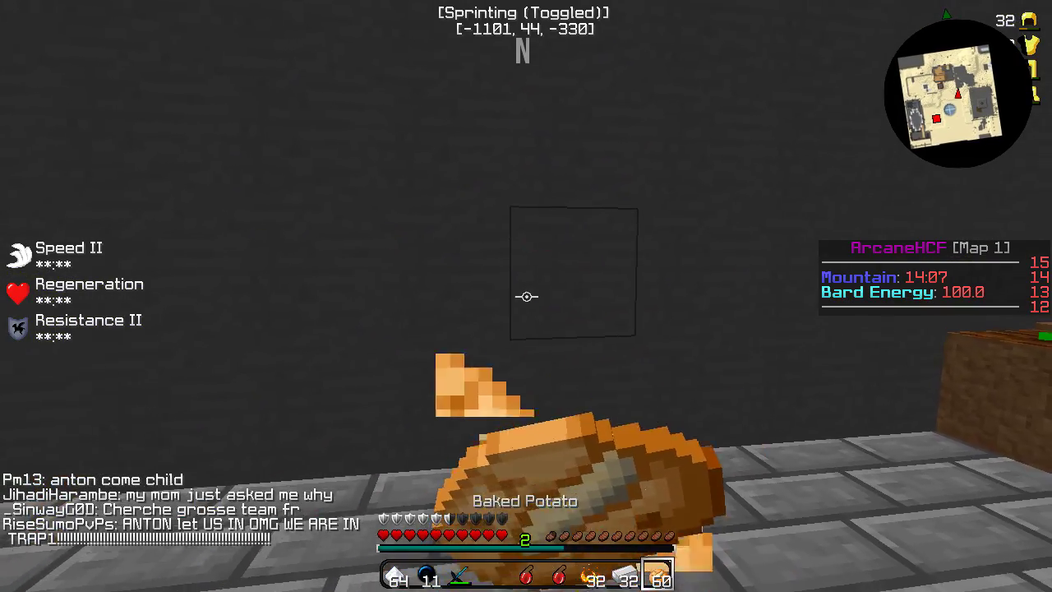
Reopen the OCMC module list and collapse the PotColors options
{"action": "key", "text": "Escape"}
{"action": "left_click", "coordinate": [481, 325]}
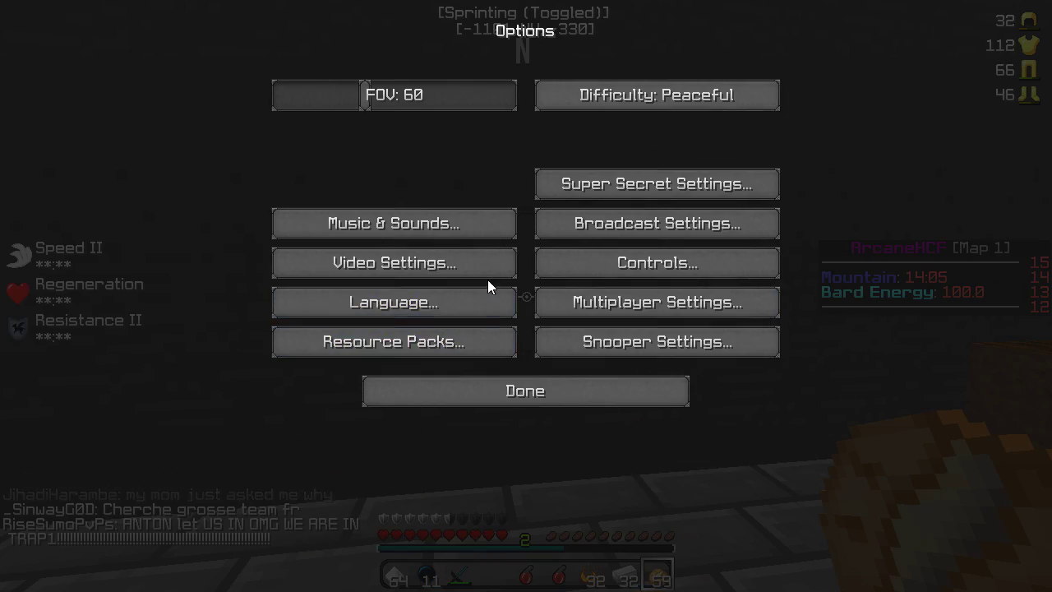
{"action": "left_click", "coordinate": [485, 384]}
{"action": "left_click", "coordinate": [504, 294]}
{"action": "left_click", "coordinate": [449, 293]}
{"action": "scroll", "coordinate": [428, 305], "scroll_direction": "down", "scroll_amount": 3}
{"action": "scroll", "coordinate": [428, 310], "scroll_direction": "down", "scroll_amount": 1}
{"action": "left_click", "coordinate": [251, 98]}
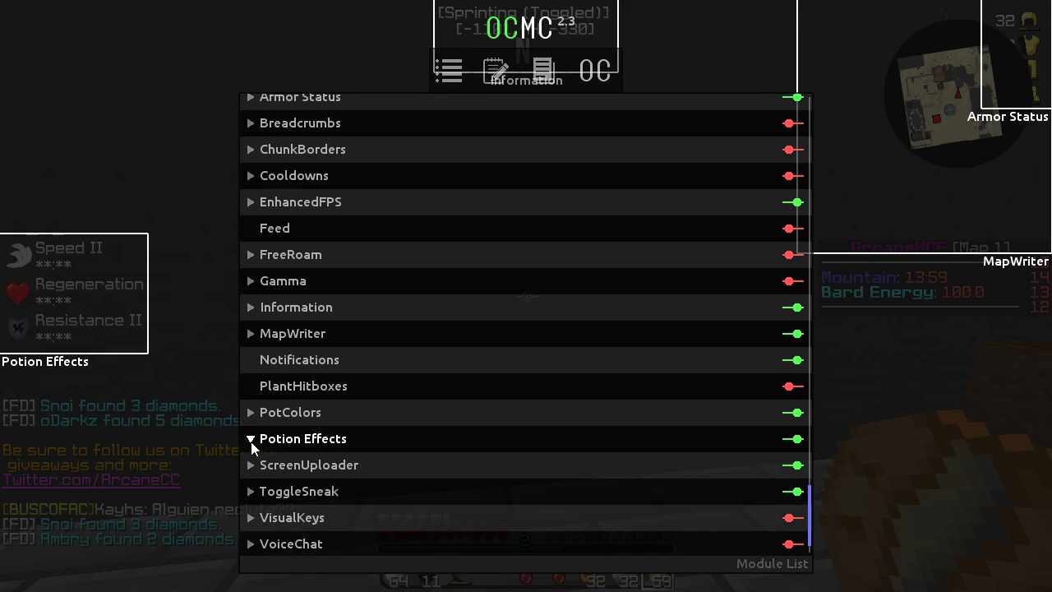
Expand the Potion Effects options and try Aqua and Red as the name color, finishing with White
{"action": "left_click", "coordinate": [251, 441]}
{"action": "scroll", "coordinate": [577, 495], "scroll_direction": "down", "scroll_amount": 3}
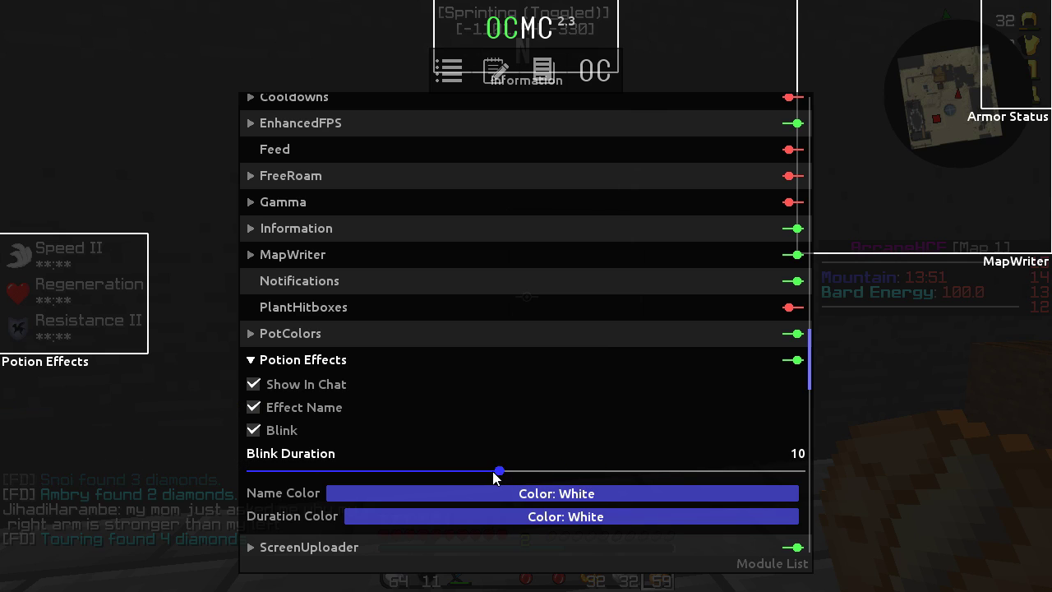
{"action": "left_click", "coordinate": [426, 494]}
{"action": "left_click", "coordinate": [596, 512]}
{"action": "left_click", "coordinate": [586, 531]}
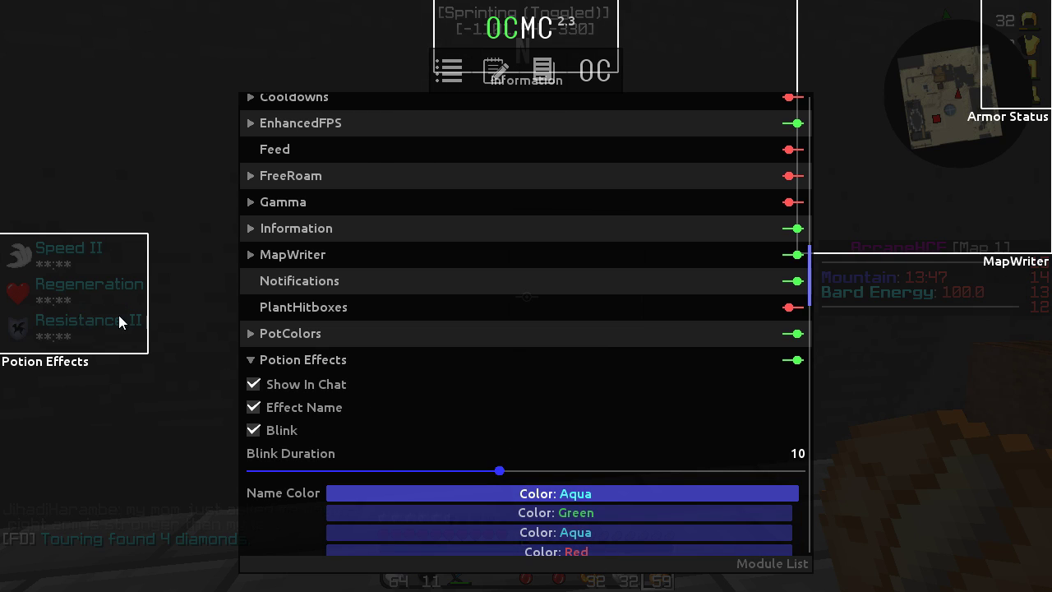
{"action": "left_click", "coordinate": [600, 549]}
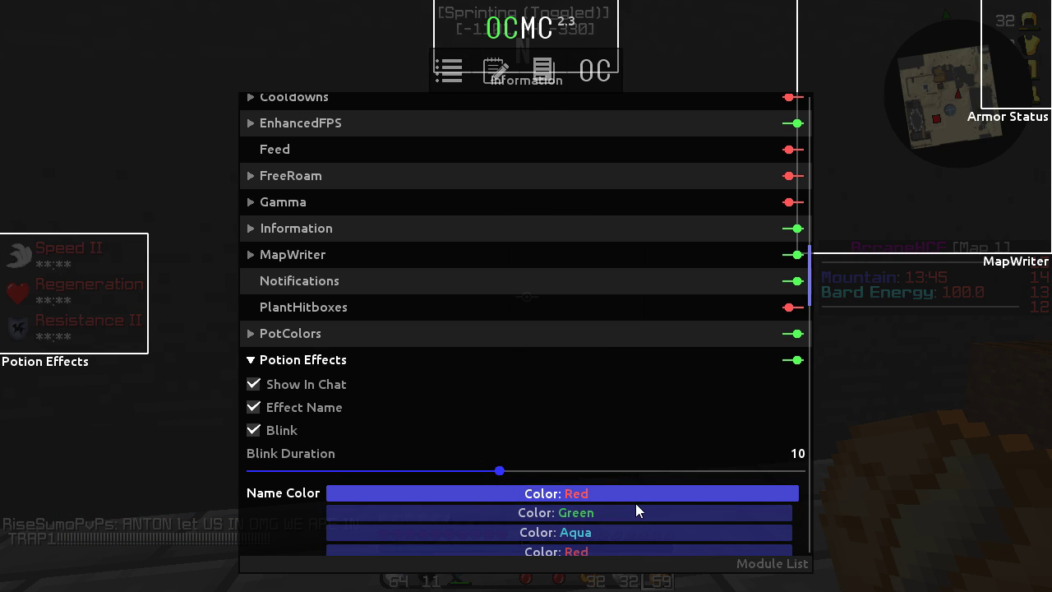
{"action": "scroll", "coordinate": [634, 503], "scroll_direction": "down", "scroll_amount": 2}
{"action": "left_click", "coordinate": [601, 532]}
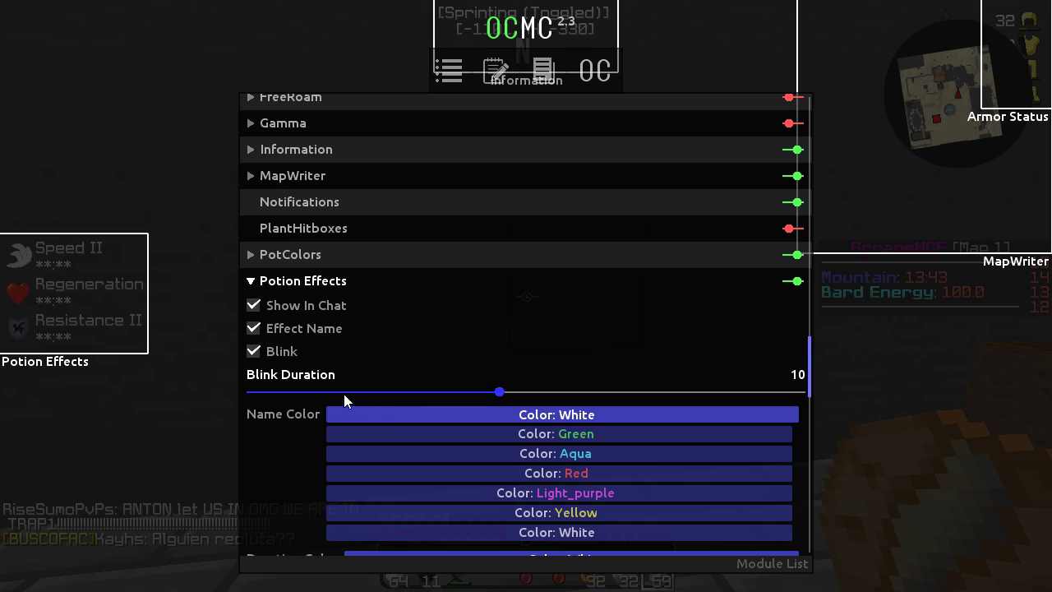
Set the Potion Effects duration color to Green
{"action": "left_click", "coordinate": [498, 415]}
{"action": "left_click", "coordinate": [508, 437]}
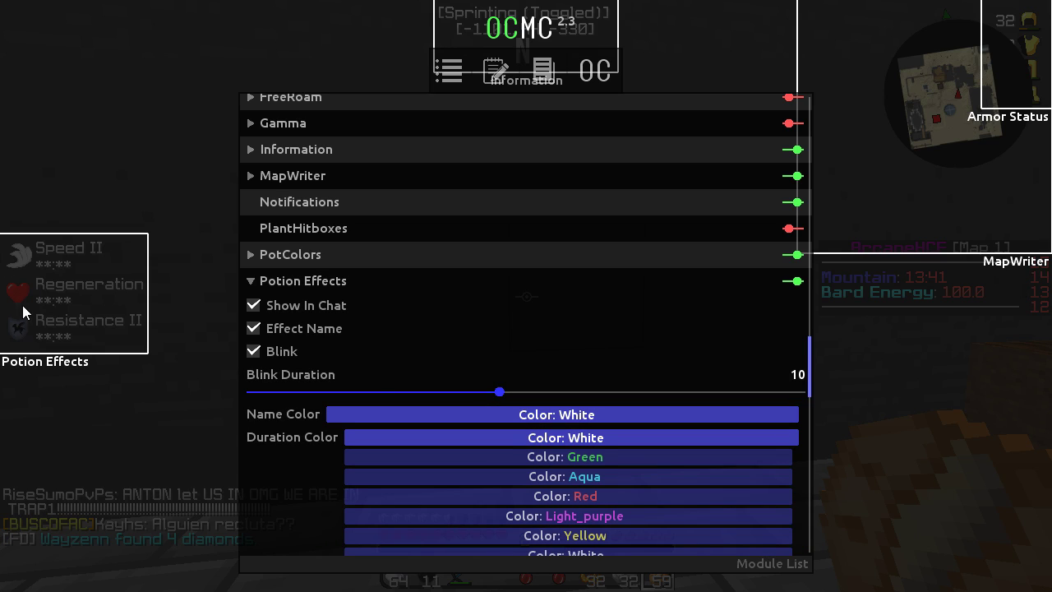
{"action": "left_click", "coordinate": [565, 459]}
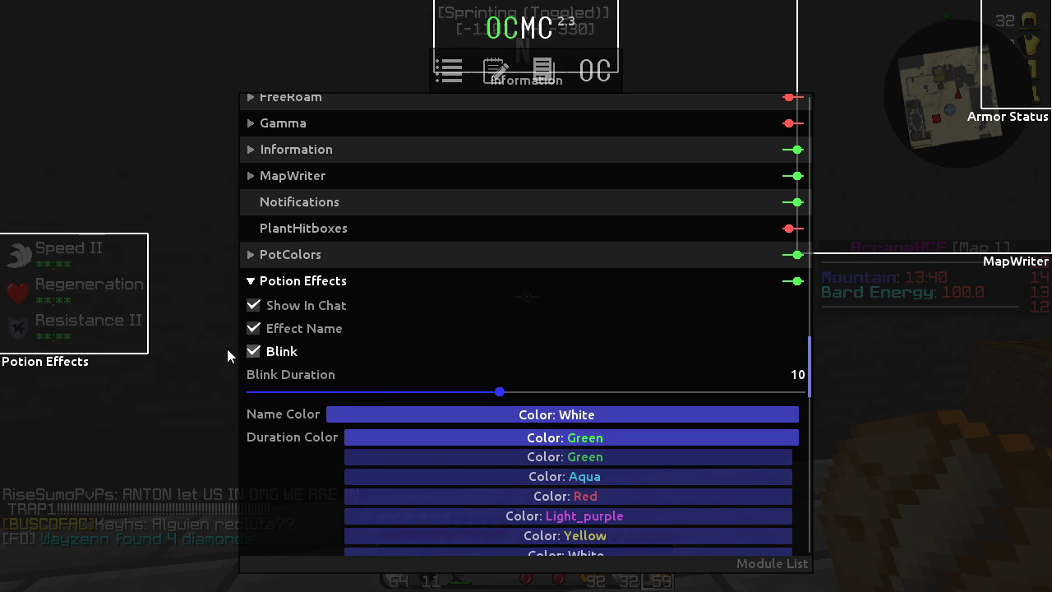
Switch the Potion Effects name color to Green and back to White twice, and close its color choices
{"action": "left_click", "coordinate": [596, 418]}
{"action": "left_click", "coordinate": [596, 434]}
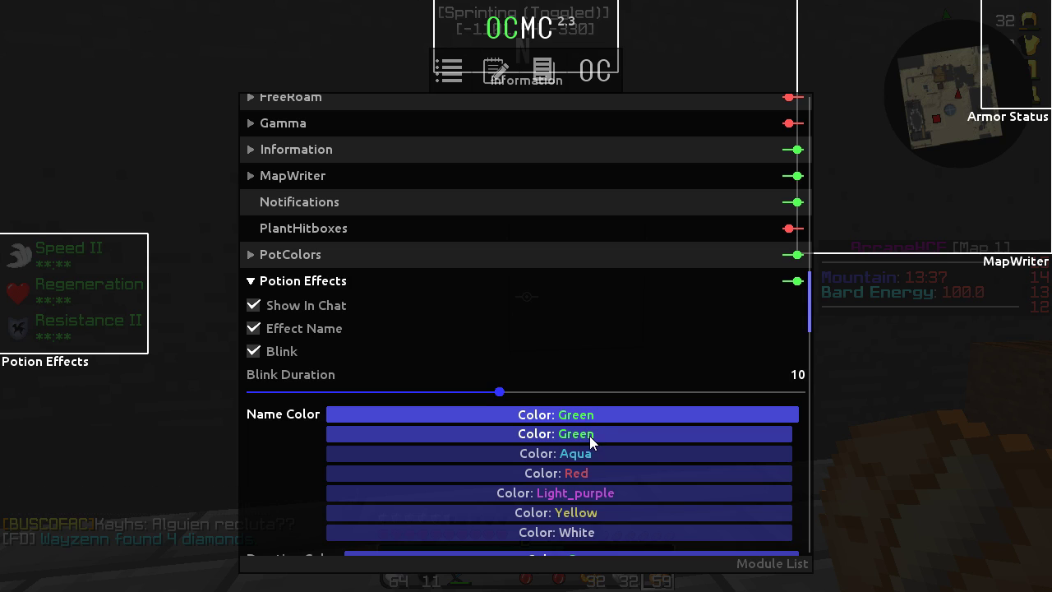
{"action": "left_click", "coordinate": [588, 530]}
{"action": "left_click", "coordinate": [573, 436]}
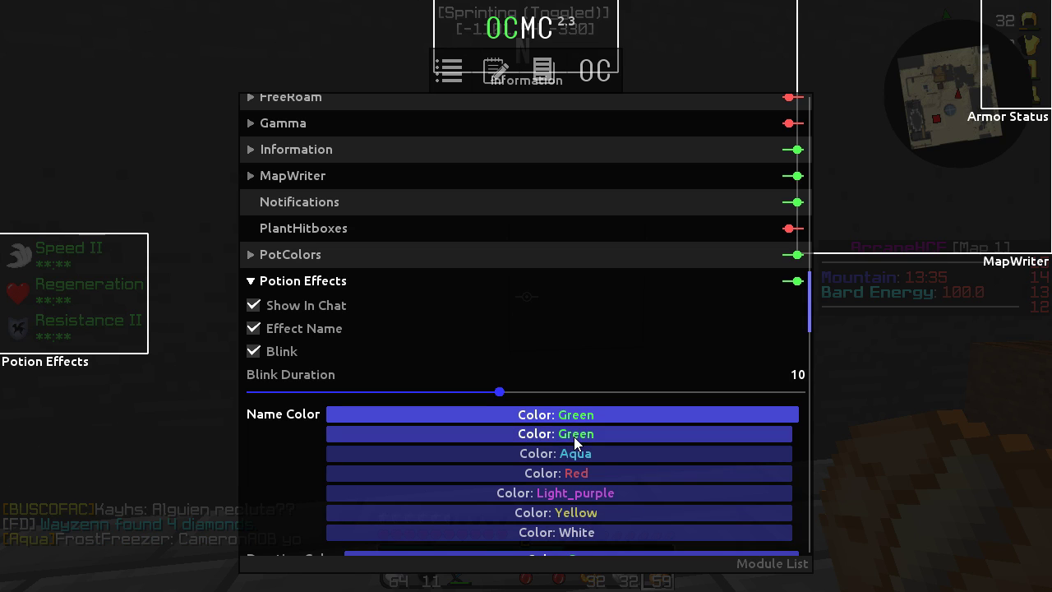
{"action": "left_click", "coordinate": [594, 530]}
{"action": "left_click", "coordinate": [518, 416]}
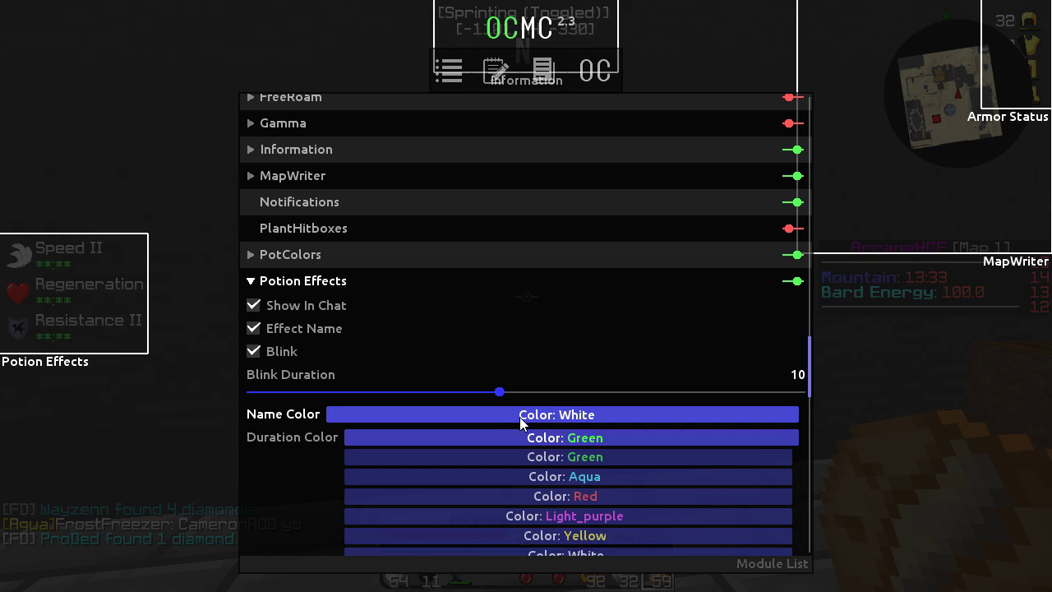
Set the Potion Effects duration color to White and collapse the module's options
{"action": "left_click", "coordinate": [550, 440]}
{"action": "left_click", "coordinate": [577, 442]}
{"action": "left_click", "coordinate": [607, 554]}
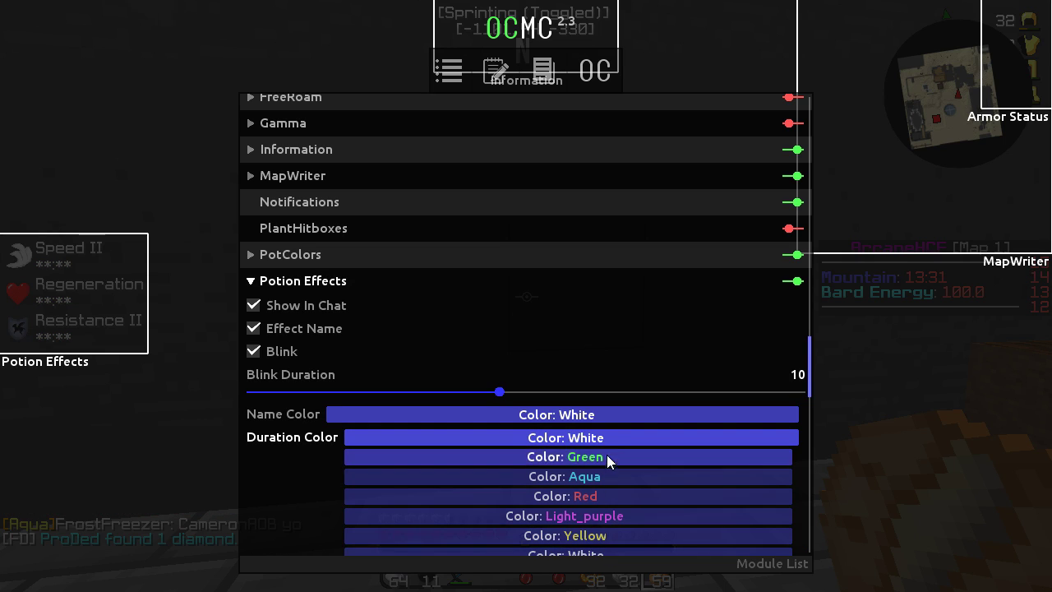
{"action": "left_click", "coordinate": [596, 437]}
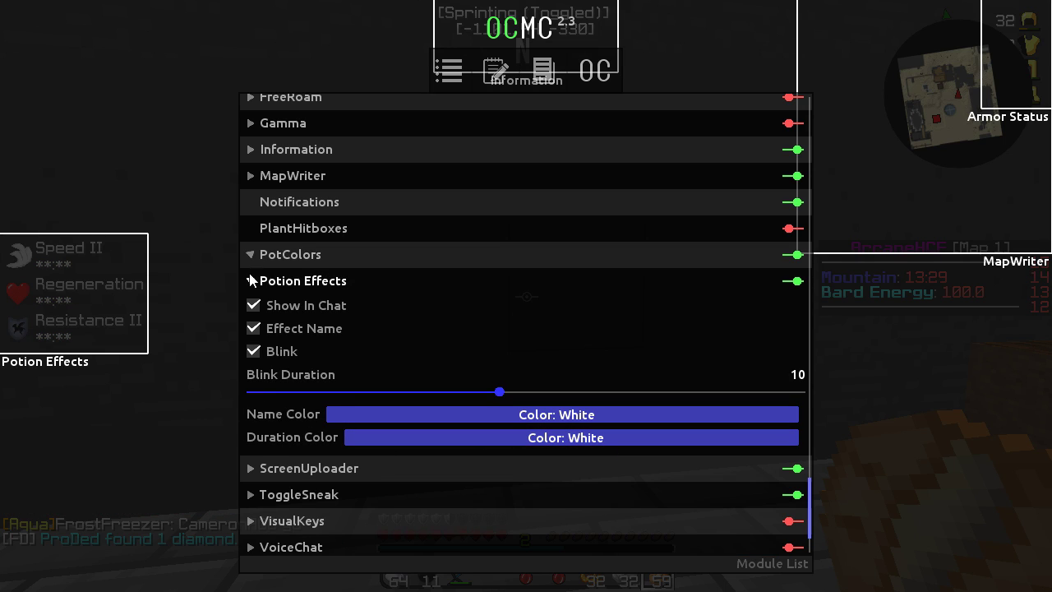
{"action": "left_click", "coordinate": [250, 276]}
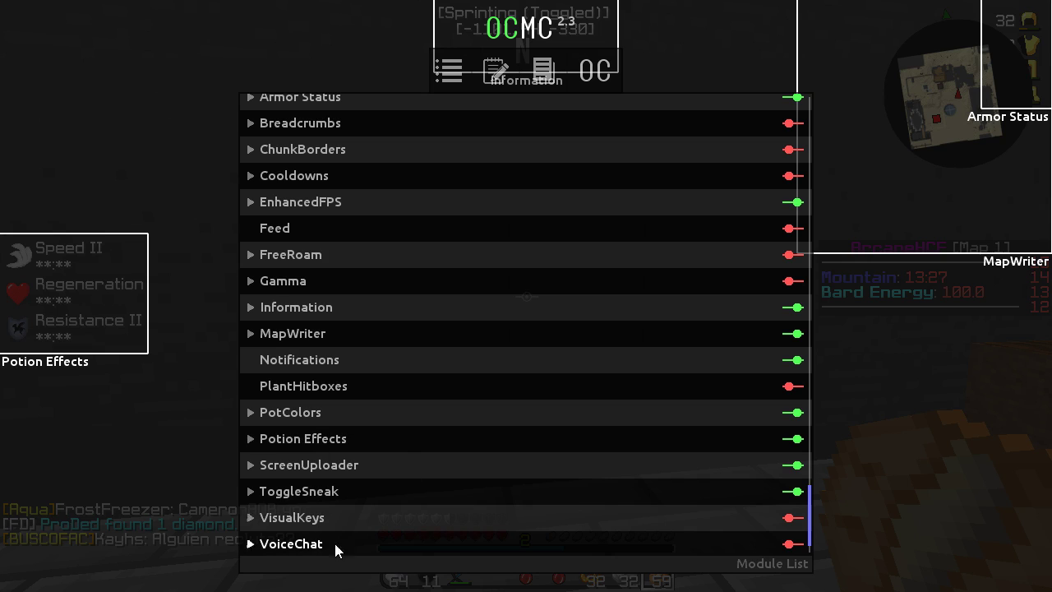
Review the ToggleSneak options and collapse them
{"action": "scroll", "coordinate": [441, 411], "scroll_direction": "down", "scroll_amount": 5}
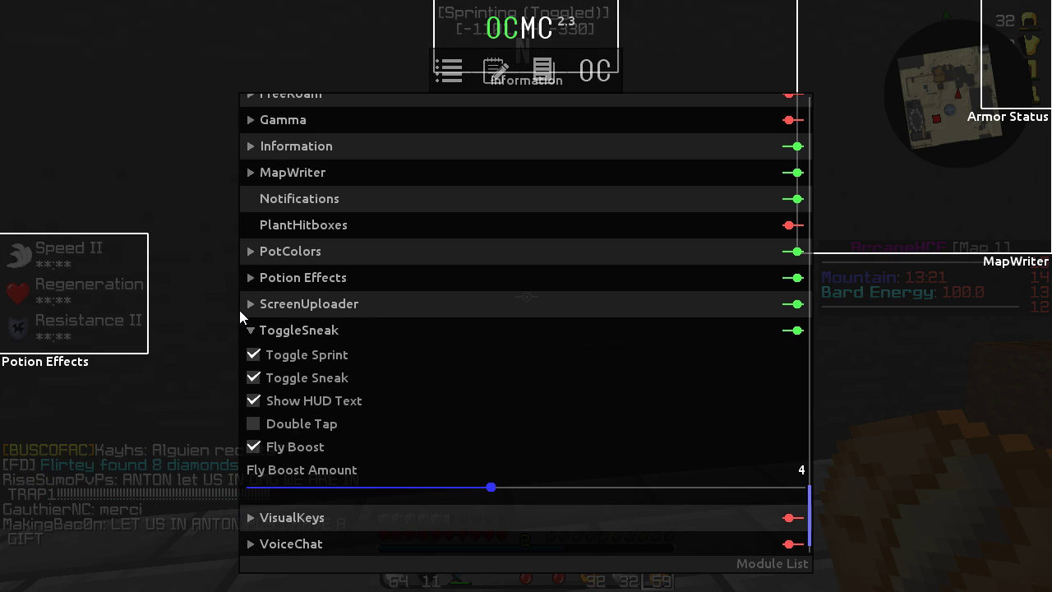
{"action": "left_click", "coordinate": [249, 329]}
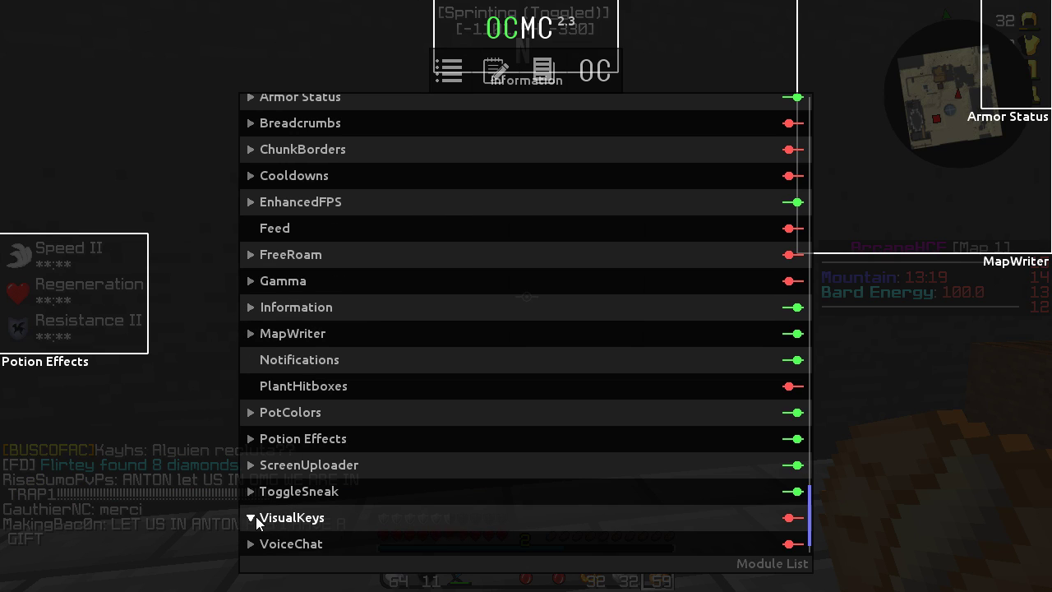
Expand the VisualKeys options, enable the module and return to the game
{"action": "scroll", "coordinate": [526, 370], "scroll_direction": "down", "scroll_amount": 3}
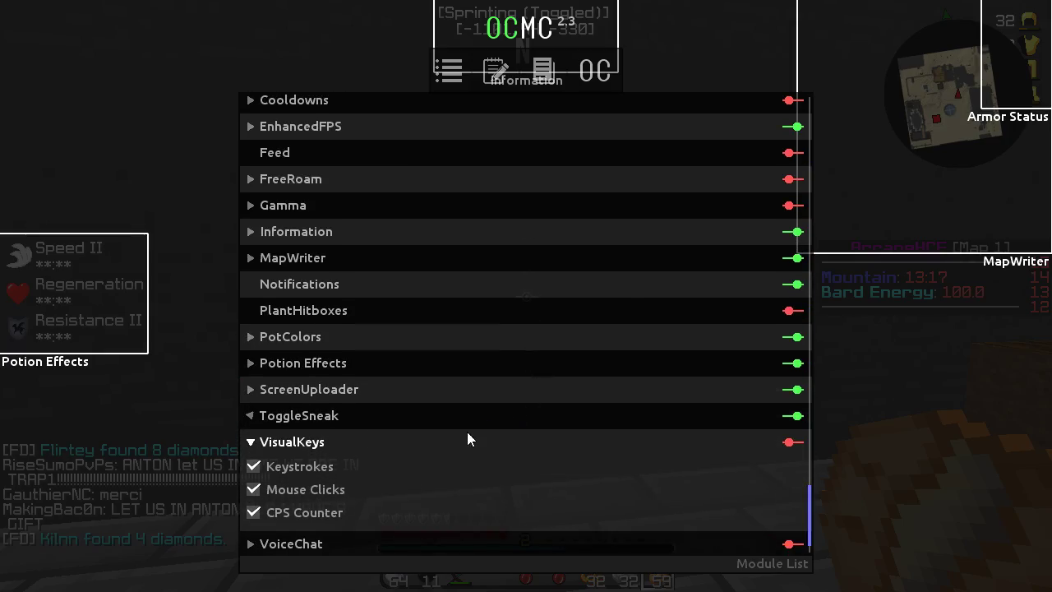
{"action": "left_click", "coordinate": [791, 442]}
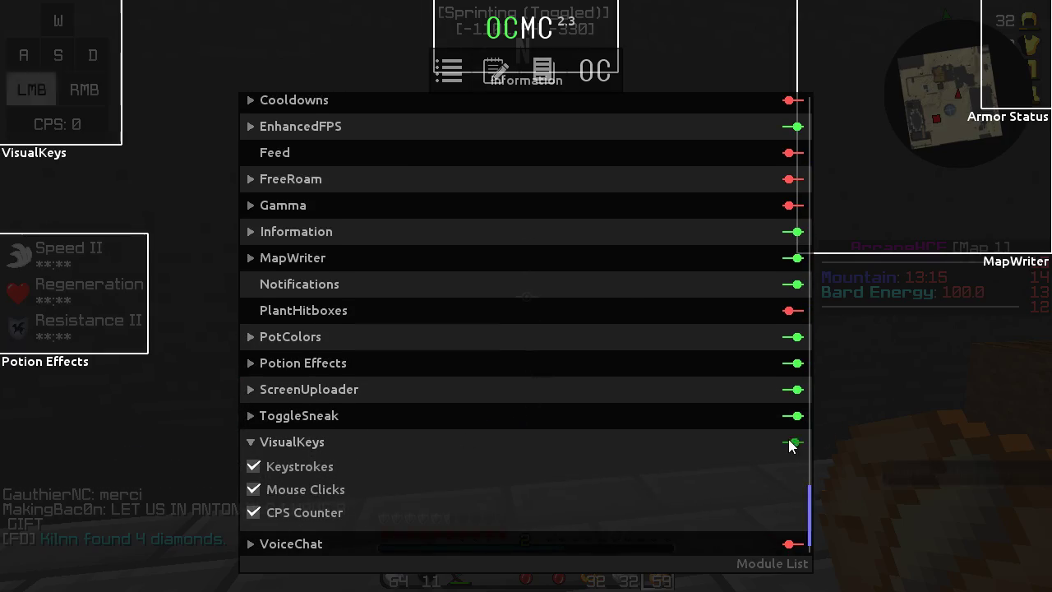
{"action": "key", "text": "Escape"}
Test the VisualKeys display in the game by walking, strafing and making several mouse clicks
{"action": "key", "text": "w"}
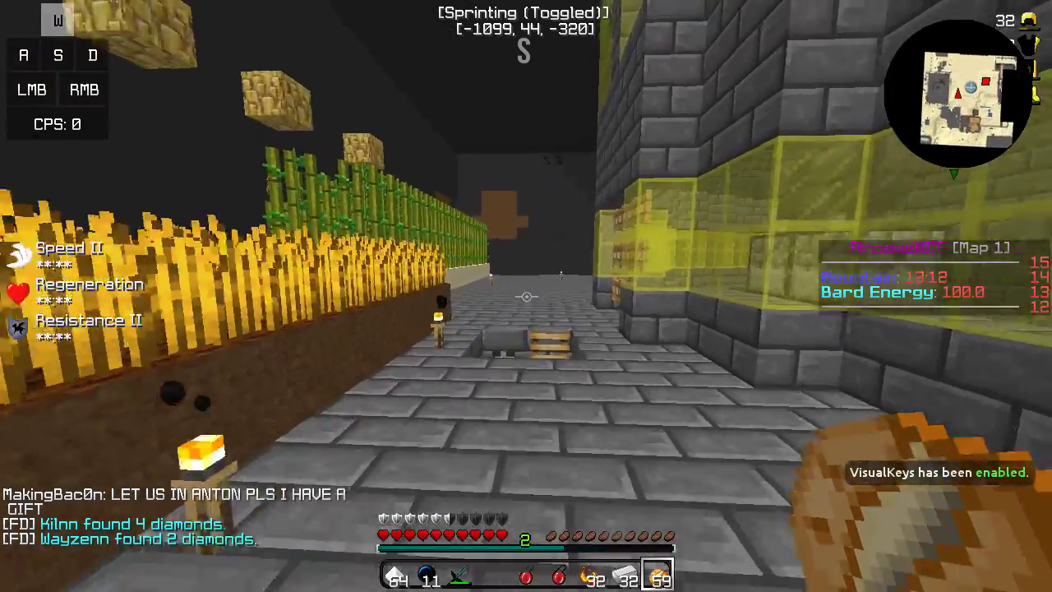
{"action": "left_click", "coordinate": [525, 296]}
{"action": "left_click", "coordinate": [525, 296]}
{"action": "left_click", "coordinate": [526, 296]}
{"action": "key", "text": "a"}
{"action": "key", "text": "w"}
{"action": "left_click", "coordinate": [526, 296]}
{"action": "left_click", "coordinate": [526, 296]}
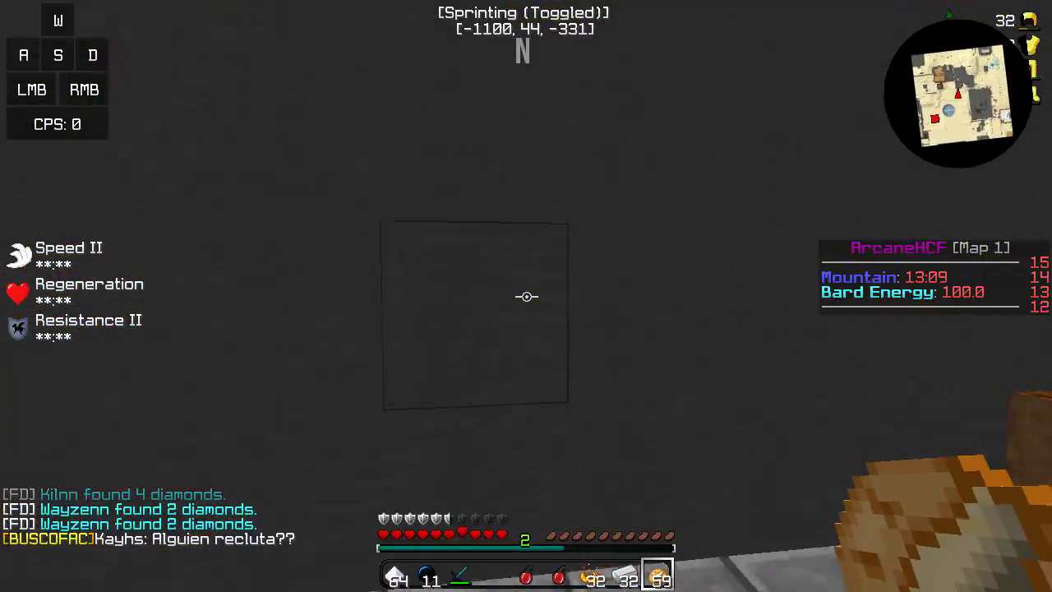
Reopen the OCMC module list at the VisualKeys options
{"action": "key", "text": "Escape"}
{"action": "left_click", "coordinate": [487, 327]}
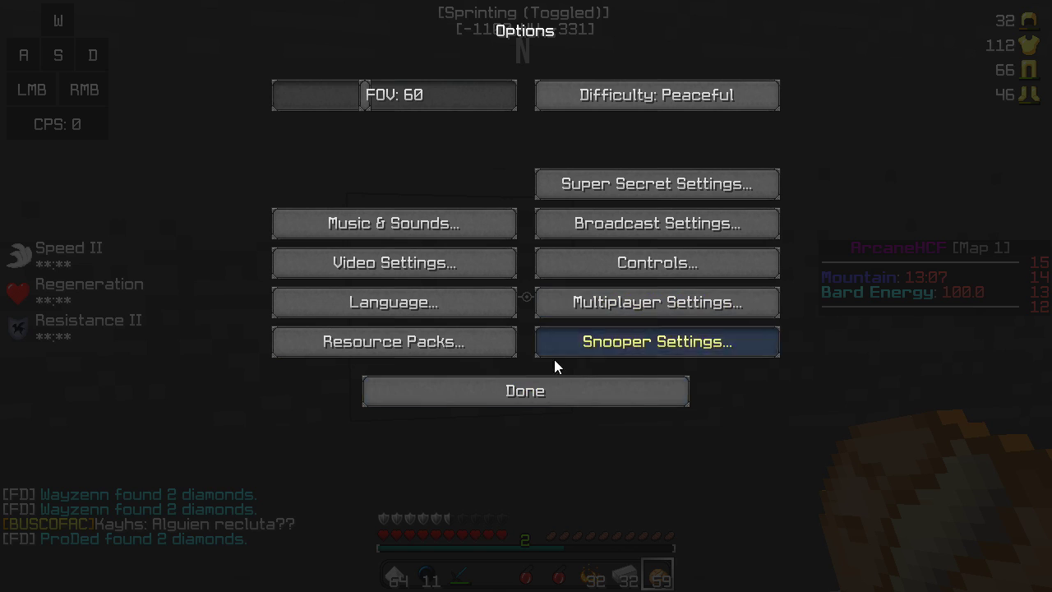
{"action": "key", "text": "Escape"}
{"action": "left_click", "coordinate": [551, 293]}
{"action": "left_click", "coordinate": [448, 293]}
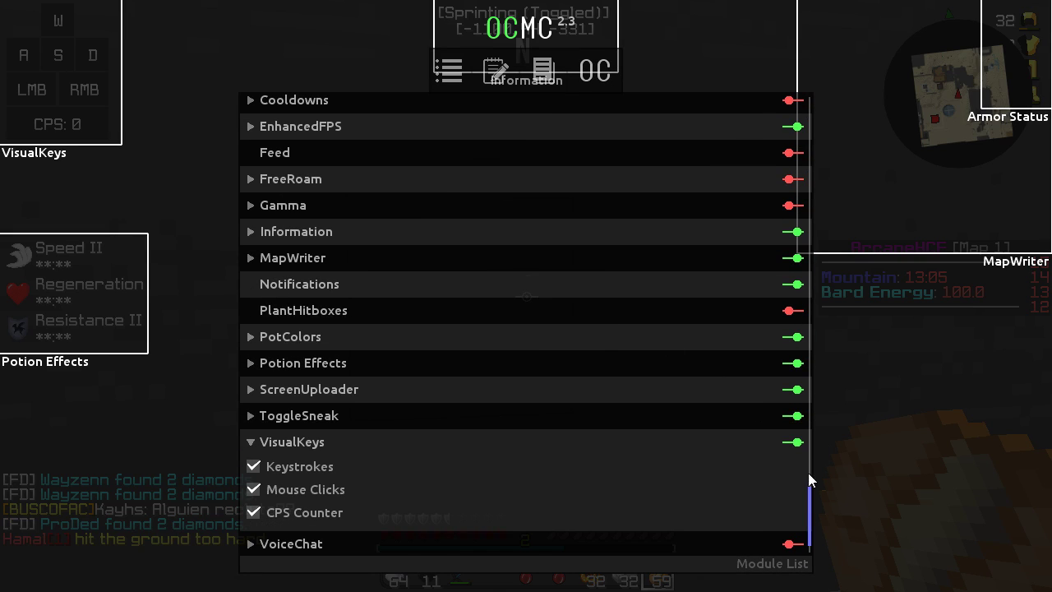
Try the CPS Counter and Keystrokes options of VisualKeys, leaving all three options on
{"action": "left_click", "coordinate": [255, 513]}
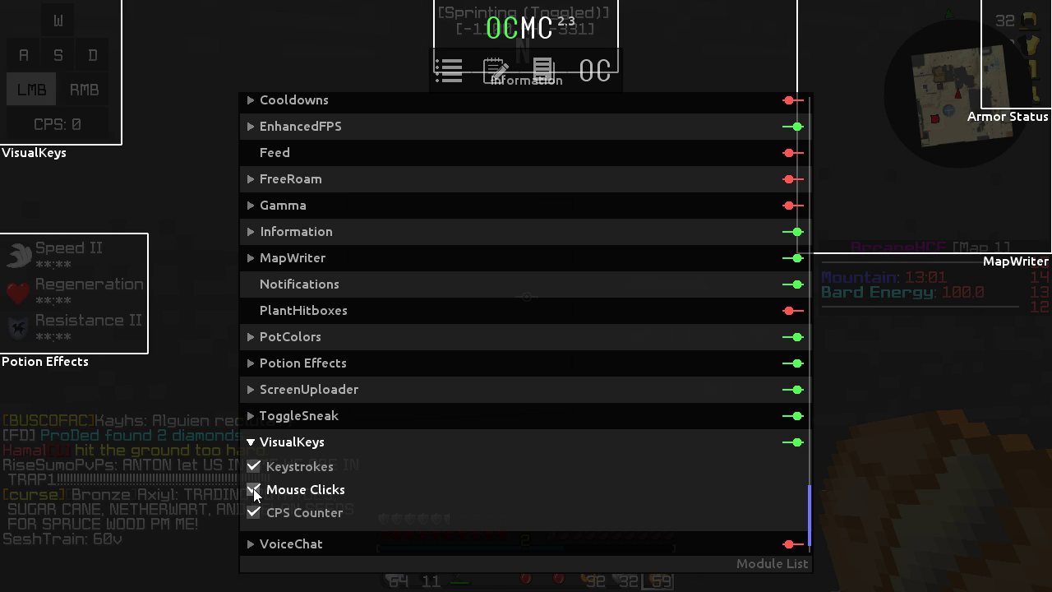
{"action": "left_click", "coordinate": [254, 468]}
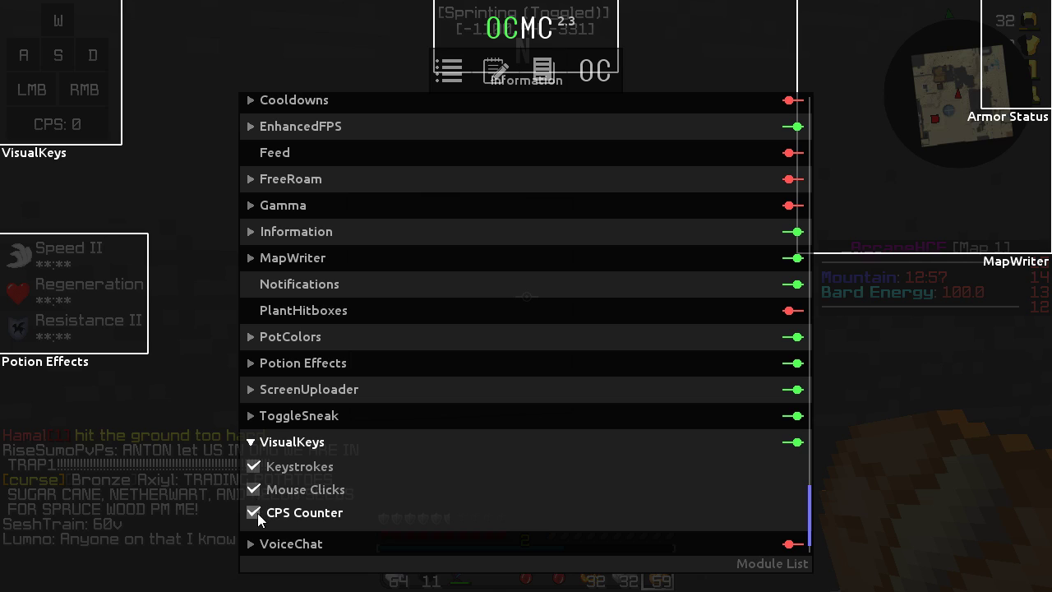
{"action": "left_click", "coordinate": [253, 512]}
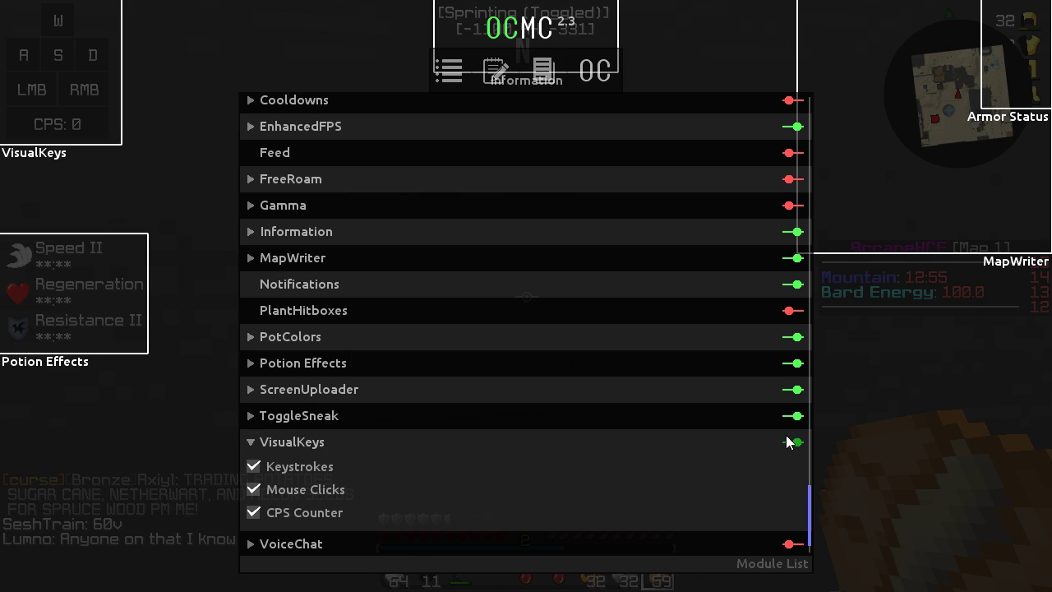
Disable and collapse VisualKeys, and expand the VoiceChat options
{"action": "left_click", "coordinate": [791, 442]}
{"action": "left_click", "coordinate": [254, 443]}
{"action": "left_click", "coordinate": [256, 543]}
{"action": "left_click", "coordinate": [256, 529]}
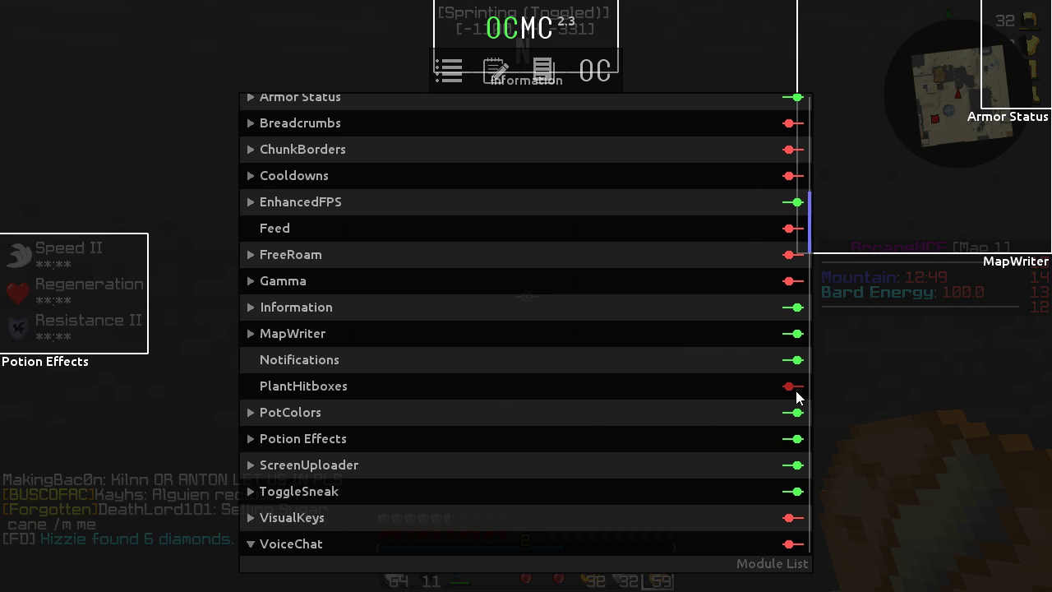
{"action": "scroll", "coordinate": [803, 387], "scroll_direction": "down", "scroll_amount": 3}
Close the module list and walk along the wheat and sugar cane farm
{"action": "key", "text": "Escape"}
{"action": "key", "text": "w"}
{"action": "key", "text": "w"}
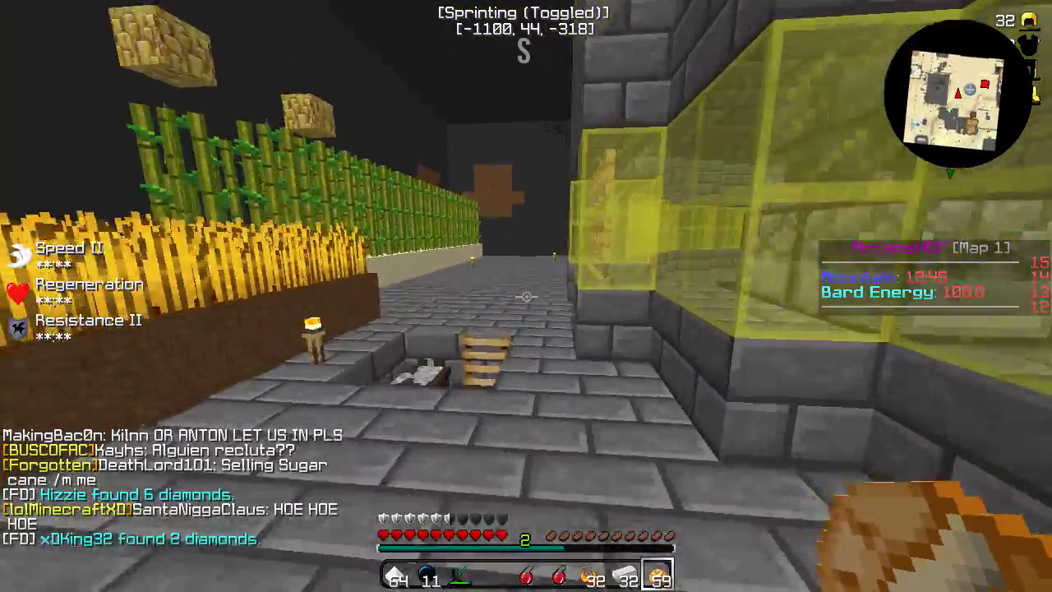
{"action": "key", "text": "space"}
{"action": "key", "text": "w"}
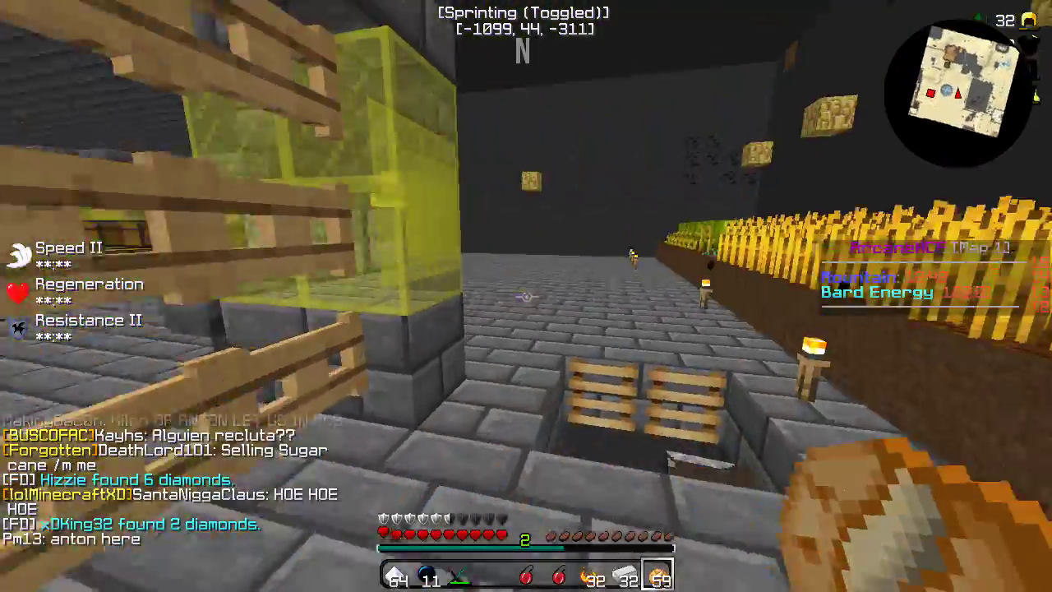
Examine the OpTicCraft key bindings in the game's controls, including Voice Chat, and return to the game
{"action": "key", "text": "Escape"}
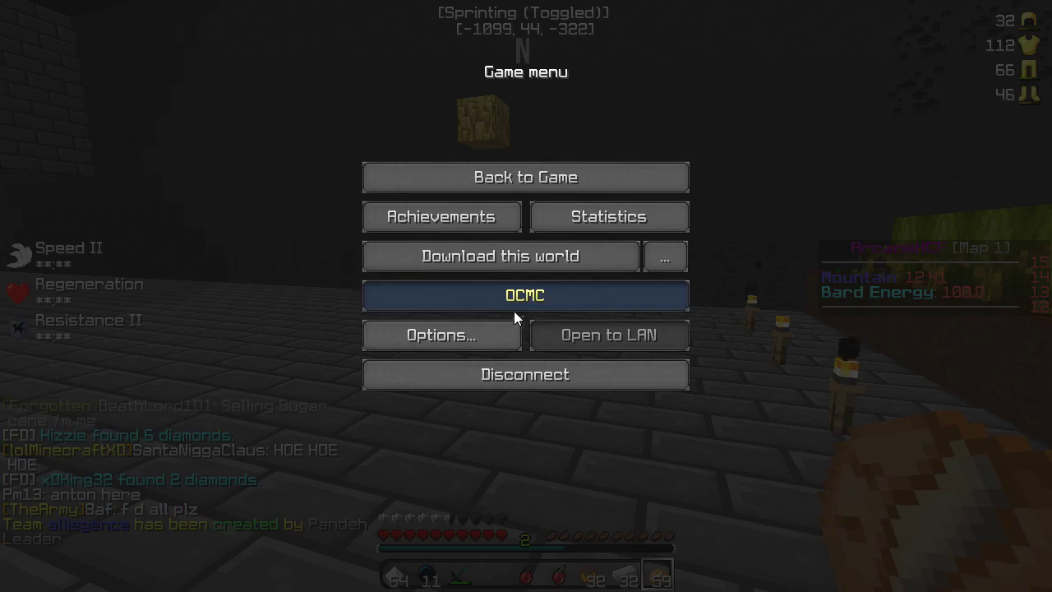
{"action": "left_click", "coordinate": [511, 263]}
{"action": "left_click", "coordinate": [745, 195]}
{"action": "left_click_drag", "start_coordinate": [762, 174], "coordinate": [739, 512]}
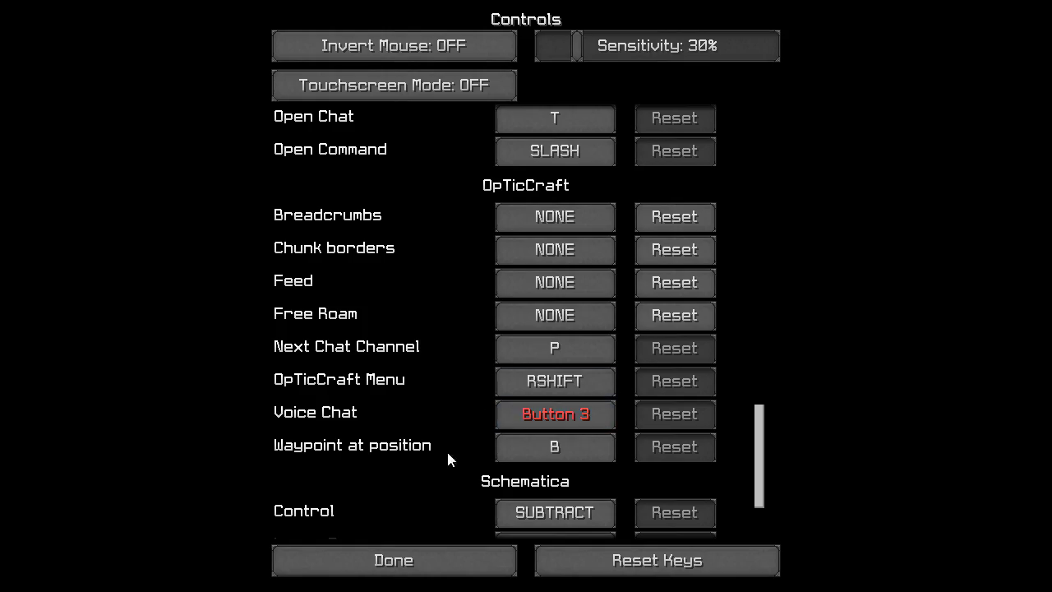
{"action": "key", "text": "Escape"}
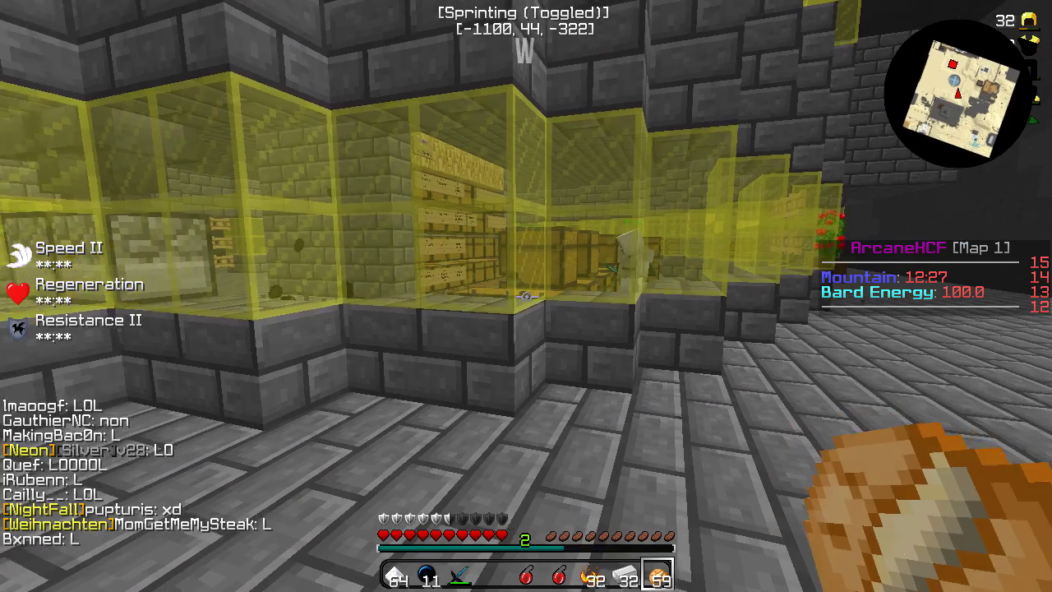
Reopen the OCMC module list and examine the VoiceChat options and their available channels
{"action": "key", "text": "Escape"}
{"action": "key", "text": "Shift_R"}
{"action": "left_click", "coordinate": [443, 300]}
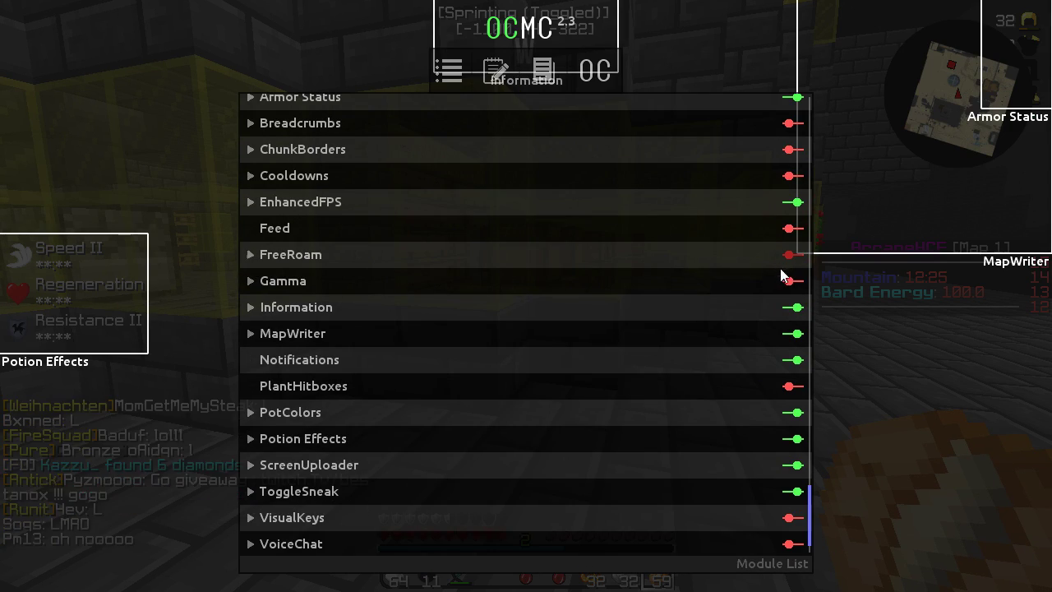
{"action": "scroll", "coordinate": [303, 518], "scroll_direction": "down", "scroll_amount": 5}
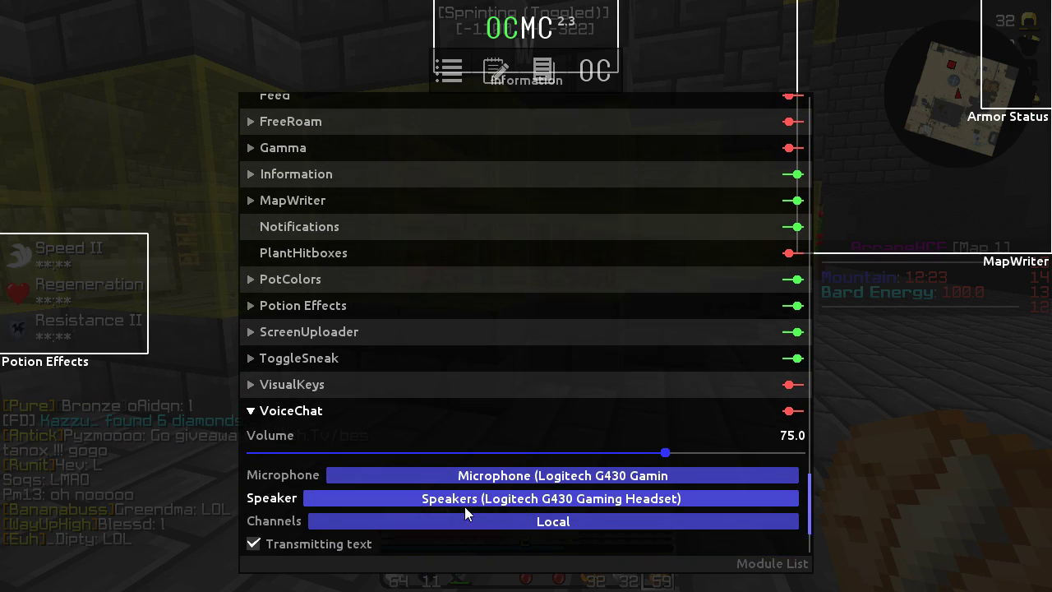
{"action": "left_click", "coordinate": [524, 515]}
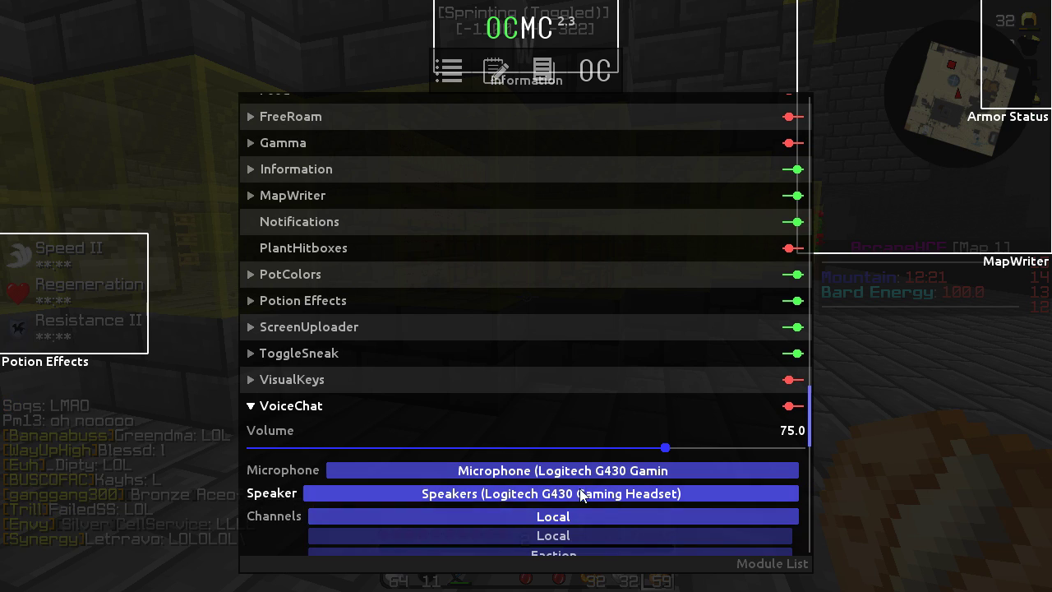
{"action": "scroll", "coordinate": [612, 495], "scroll_direction": "down", "scroll_amount": 2}
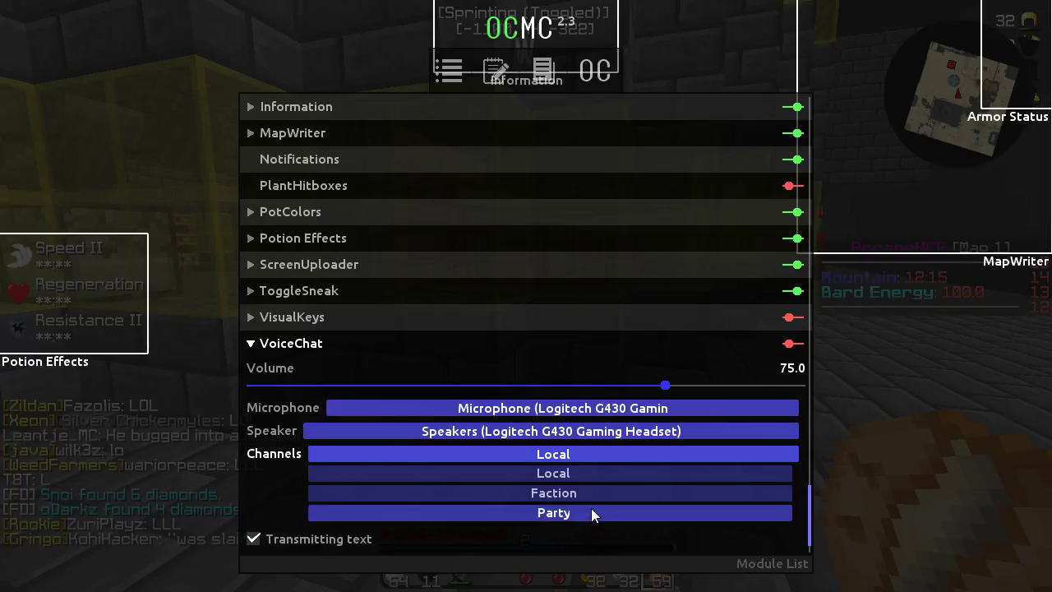
Leave the VoiceChat options and walk around the base in the game
{"action": "key", "text": "Escape"}
{"action": "key", "text": "w"}
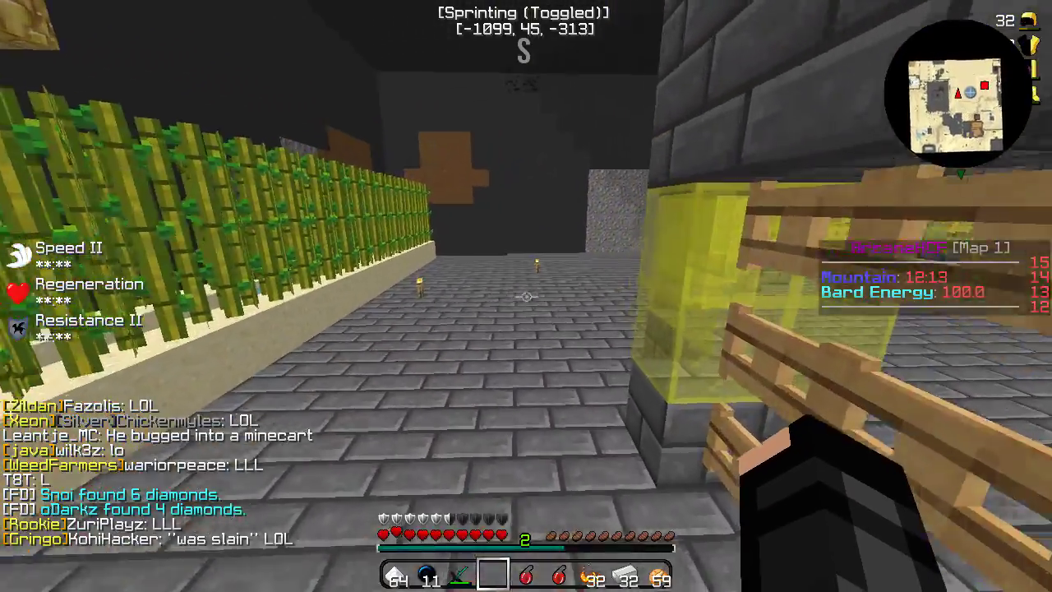
{"action": "key", "text": "w"}
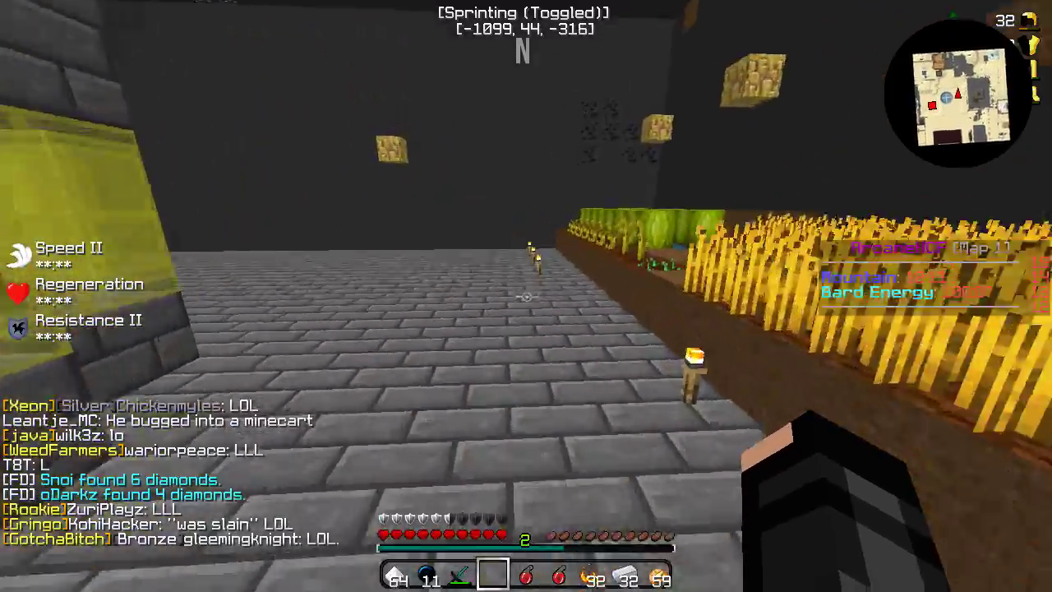